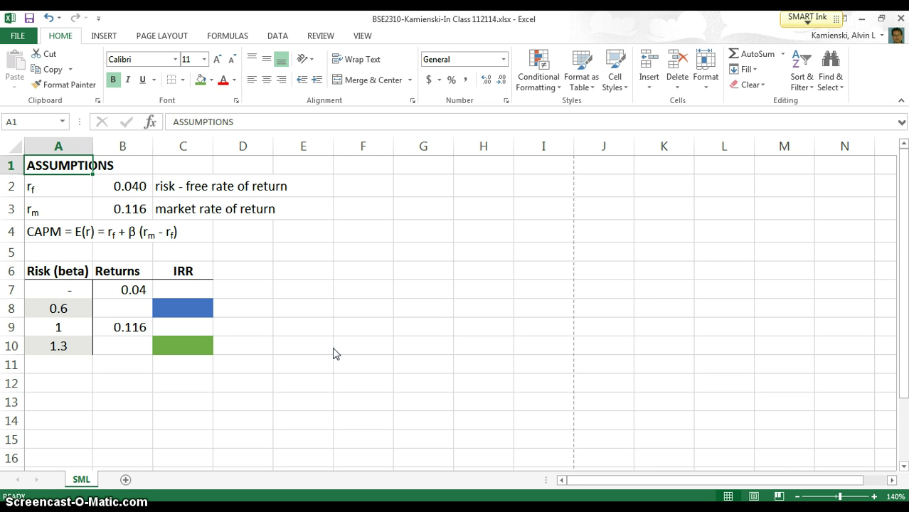
# - Examine the assumptions block: the risk-free rate, the market rate of return and the CAPM formula
pyautogui.press('Down')
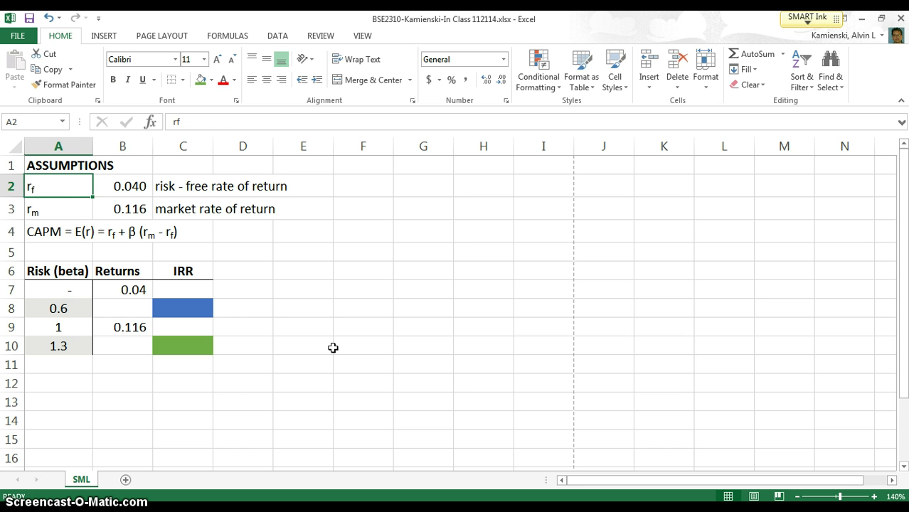
pyautogui.press('Right')
pyautogui.press('Right')
pyautogui.press('Left')
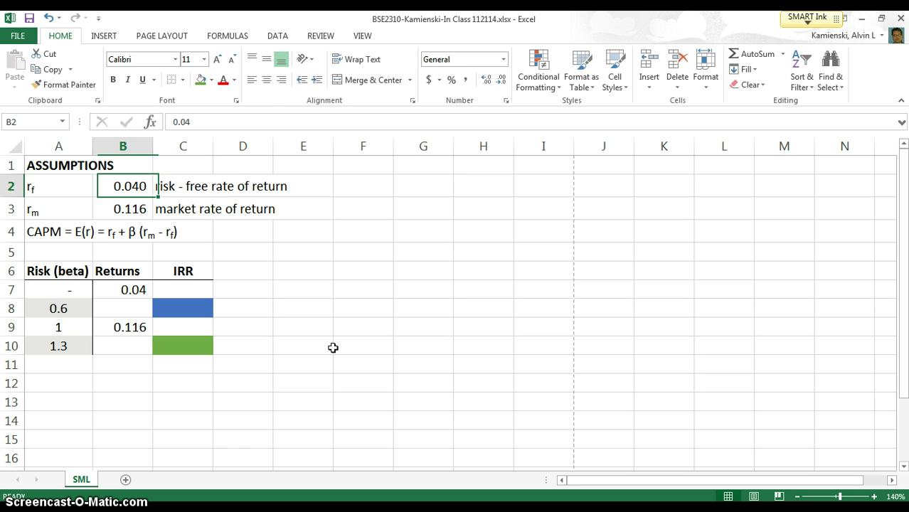
pyautogui.press('Left')
pyautogui.press('Down')
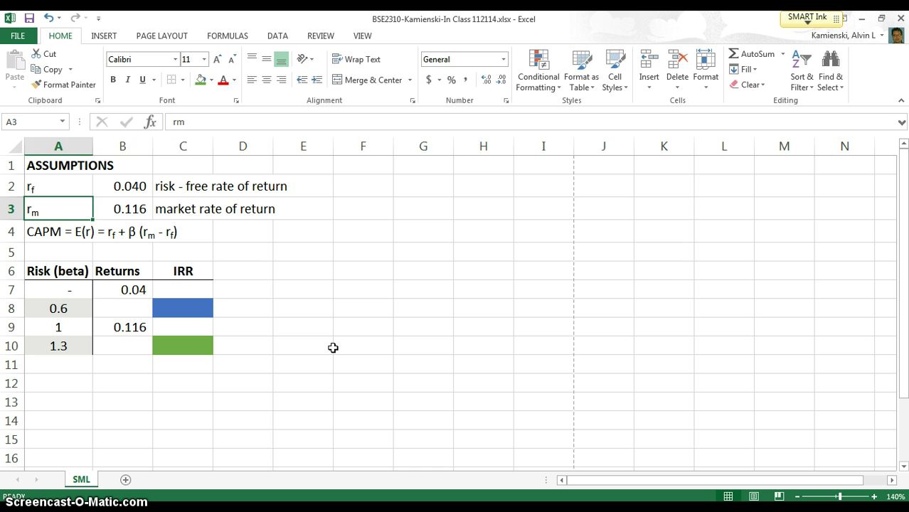
pyautogui.press('Right')
pyautogui.press('Right')
pyautogui.press('Left')
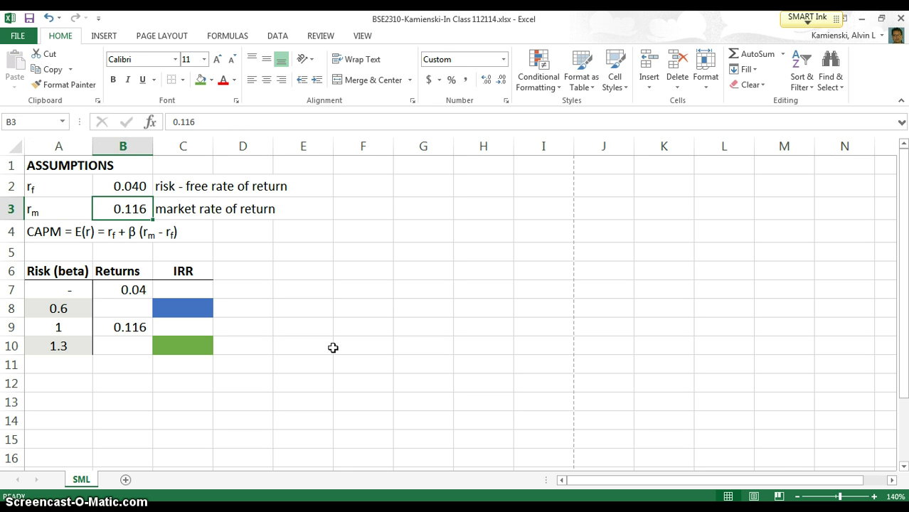
pyautogui.press('Left')
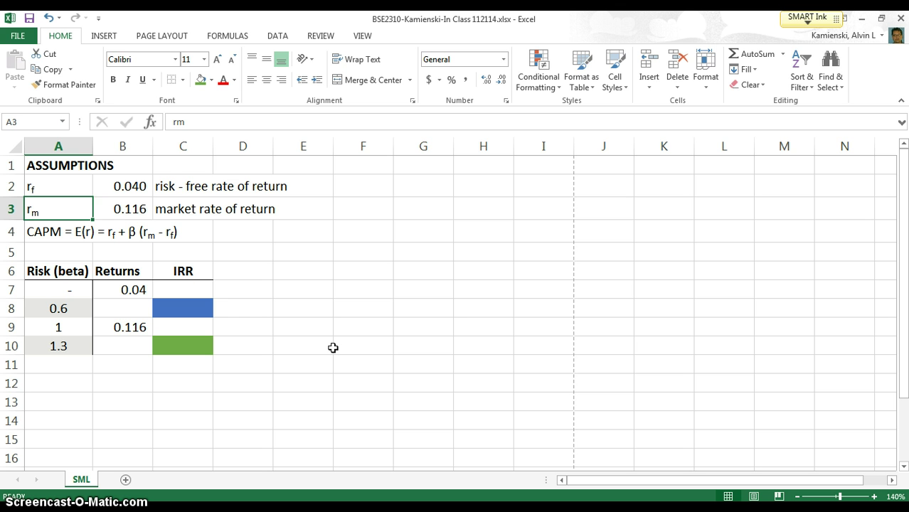
pyautogui.press('Down')
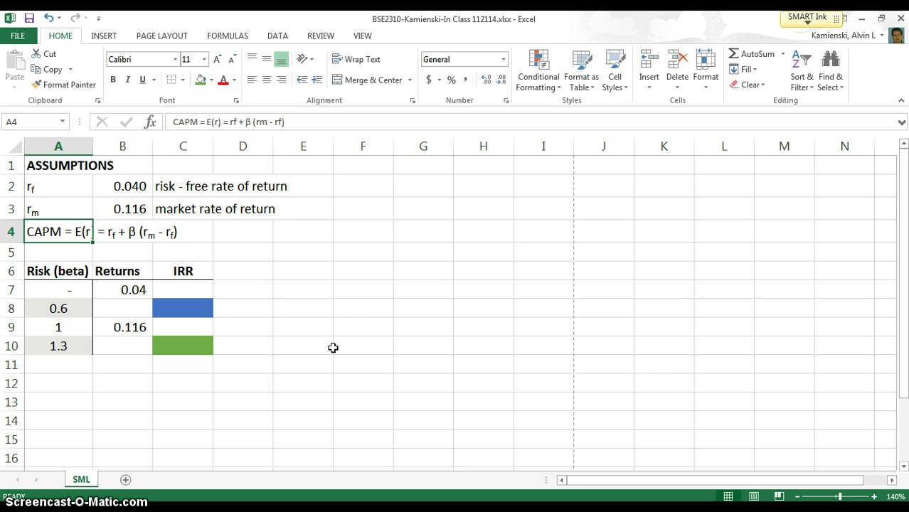
pyautogui.click(301, 234)
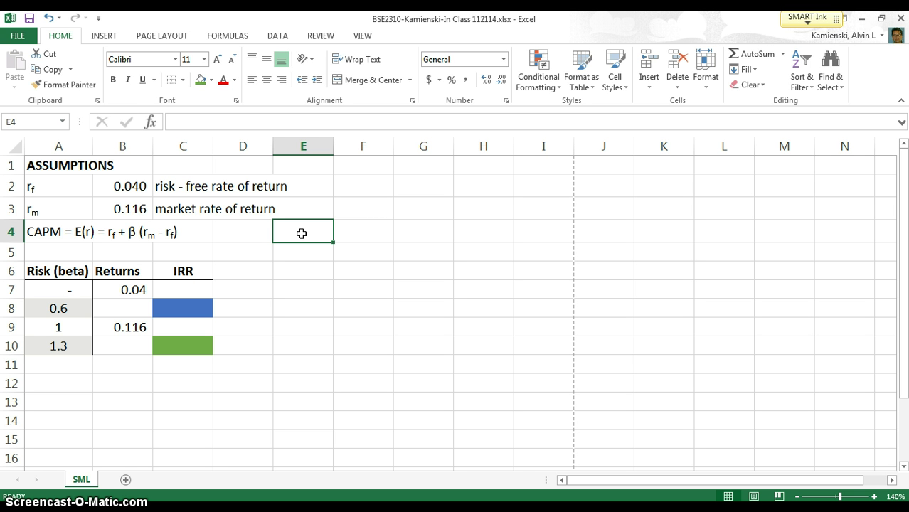
pyautogui.write('e(R)')
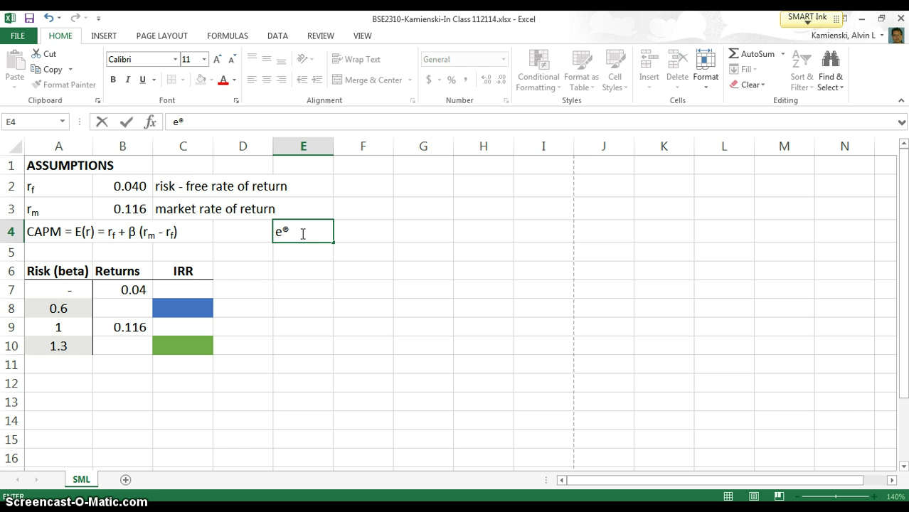
pyautogui.press('Escape')
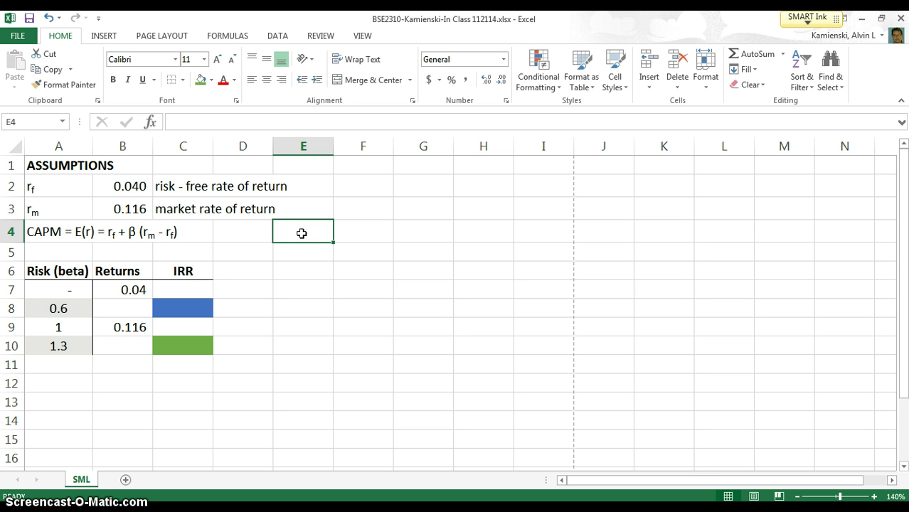
pyautogui.write('EI')
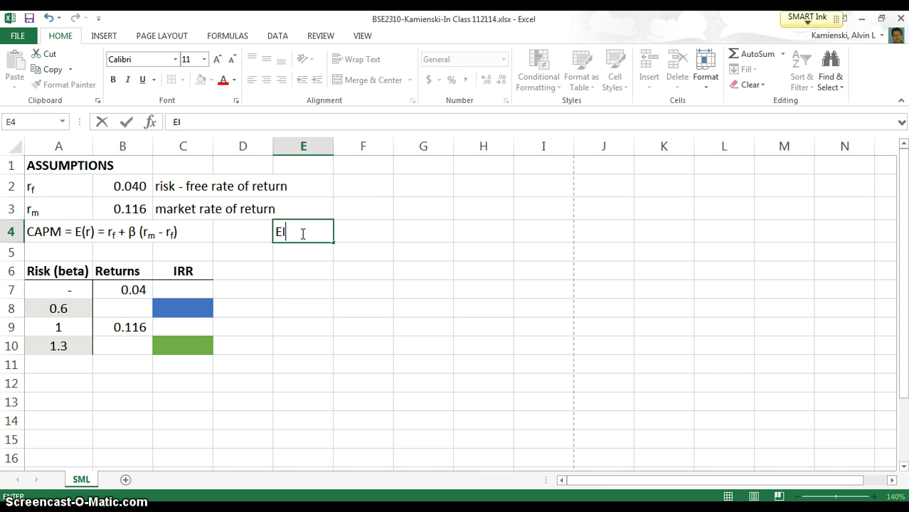
pyautogui.press('BackSpace')
pyautogui.write('(r)')
pyautogui.press('Return')
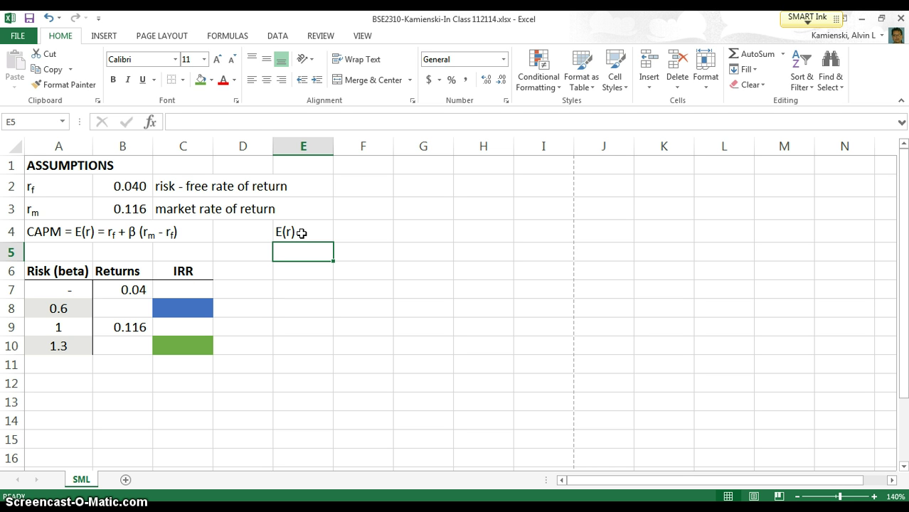
pyautogui.hotkey('ctrl', 'z')
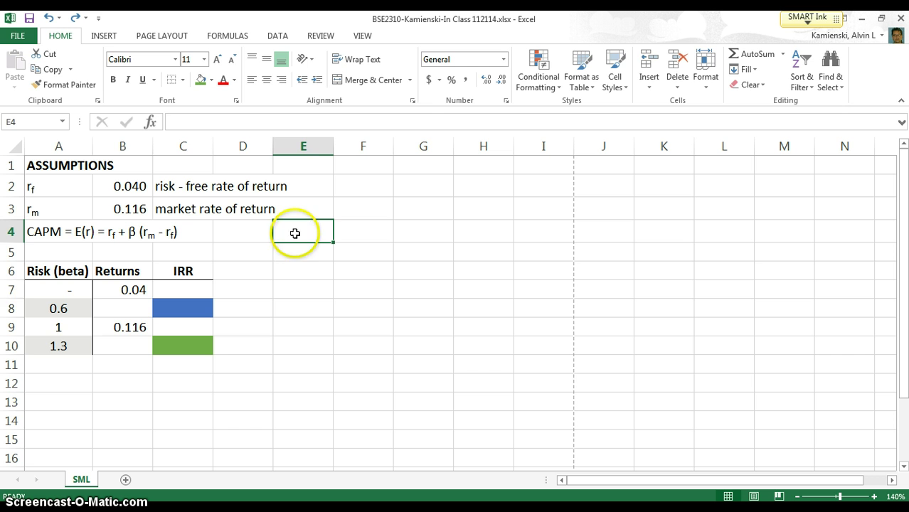
# - Examine the Risk (beta), Returns and IRR table in A6:C10, including the beta and return pair in row 7
pyautogui.moveTo(42, 270); pyautogui.dragTo(178, 346)
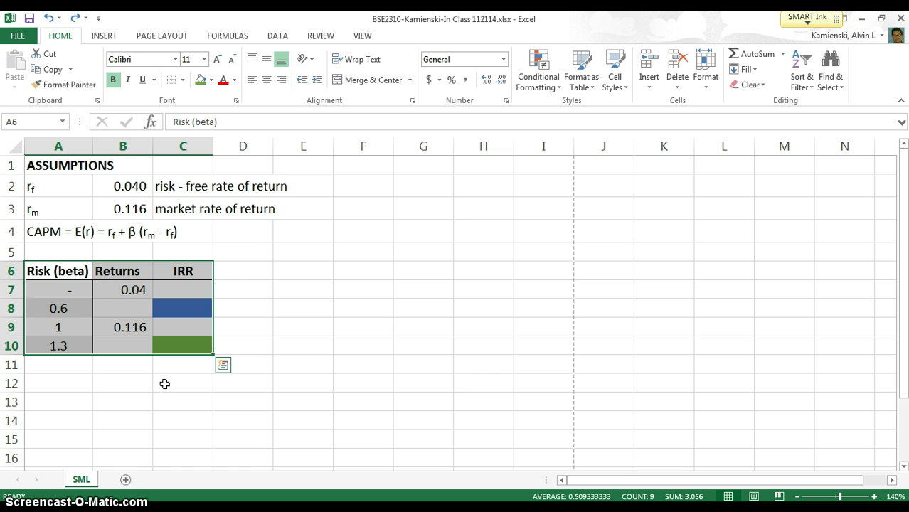
pyautogui.hotkey('shift', 'BackSpace')
pyautogui.hotkey('ctrl', 'shift', 'Down')
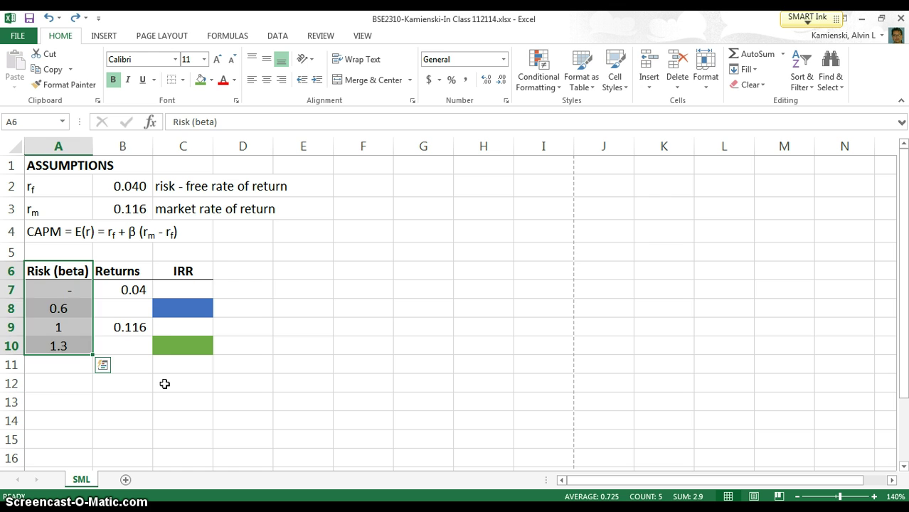
pyautogui.press('Right')
pyautogui.hotkey('ctrl', 'shift', 'Down')
pyautogui.hotkey('ctrl', 'shift', 'Down')
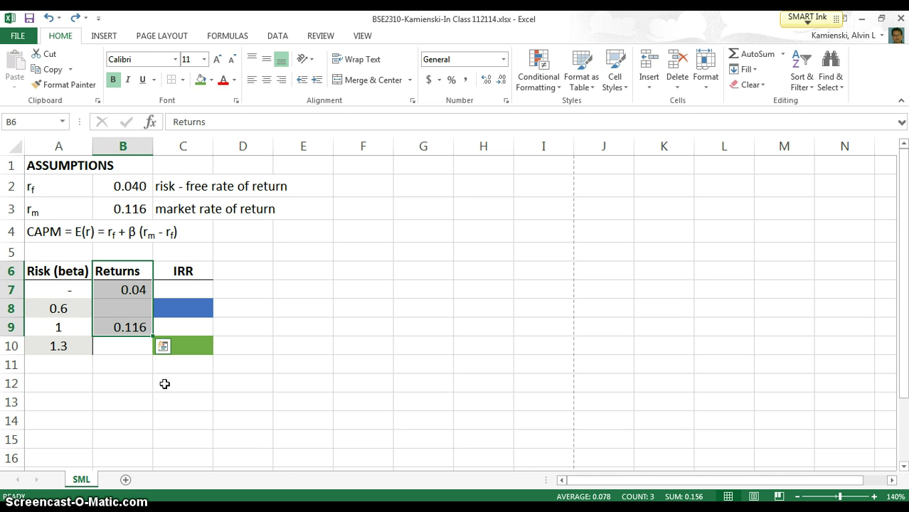
pyautogui.click(72, 288)
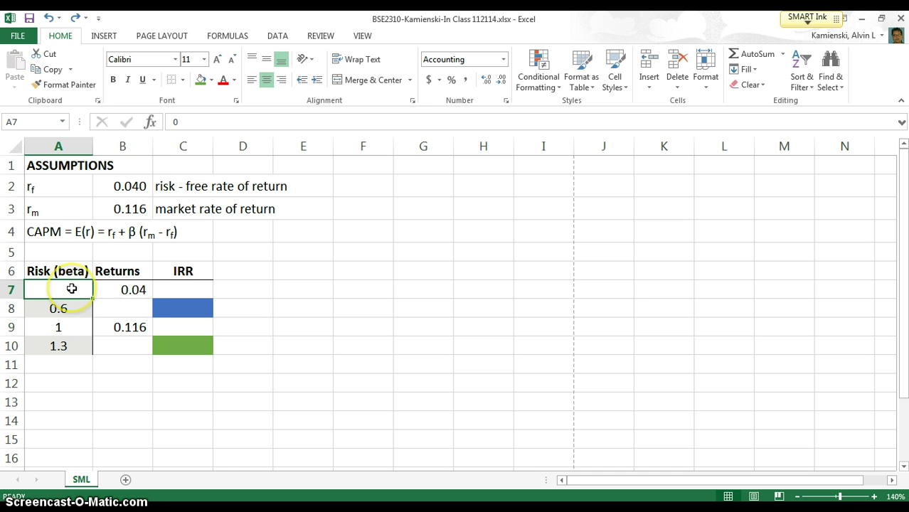
pyautogui.hotkey('shift', 'Right')
# - Link the zero-beta return in B7 to the risk-free rate with the formula =B2
pyautogui.press('Right')
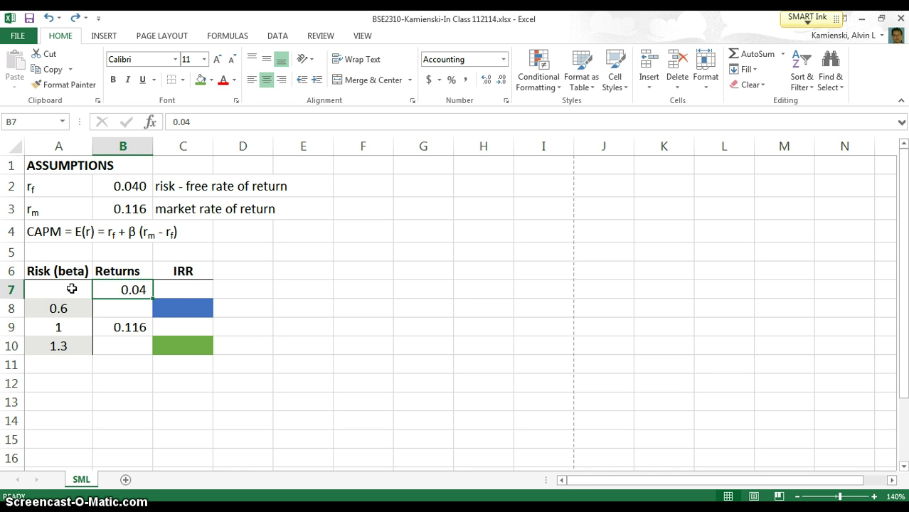
pyautogui.write('=')
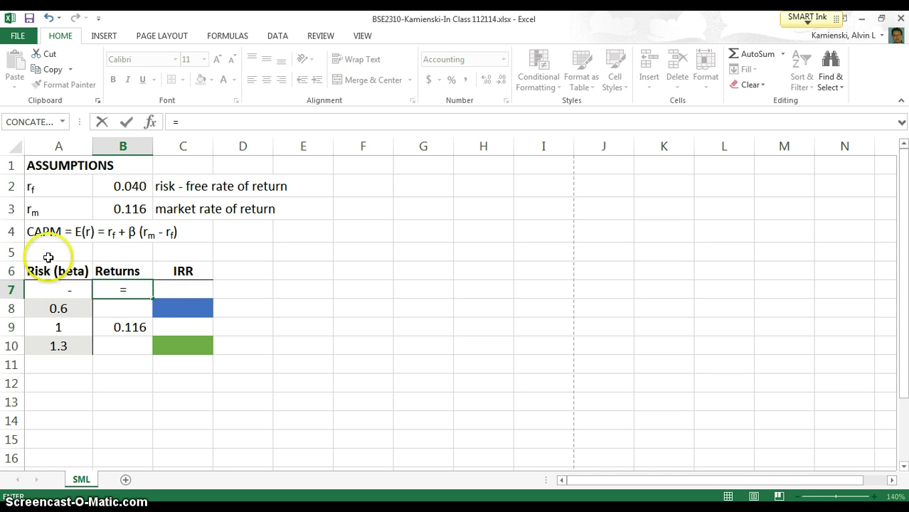
pyautogui.click(133, 190)
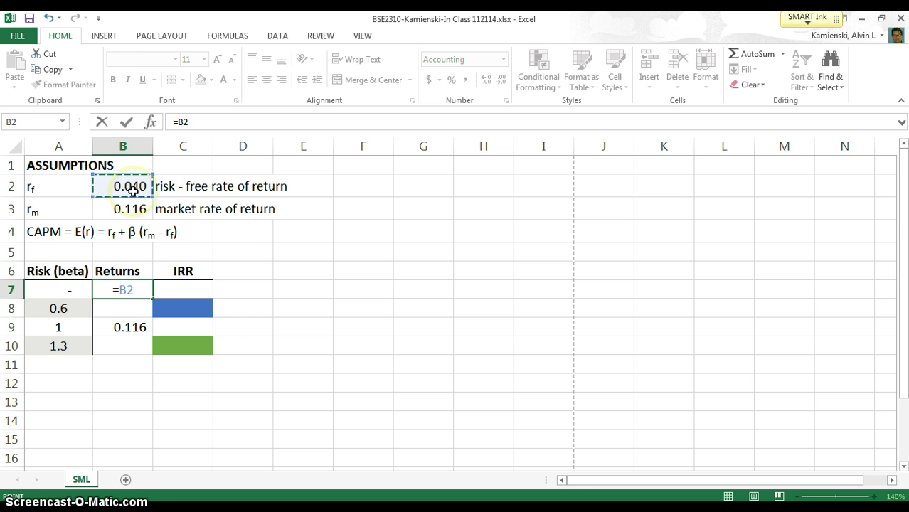
pyautogui.click(133, 190)
pyautogui.press('Return')
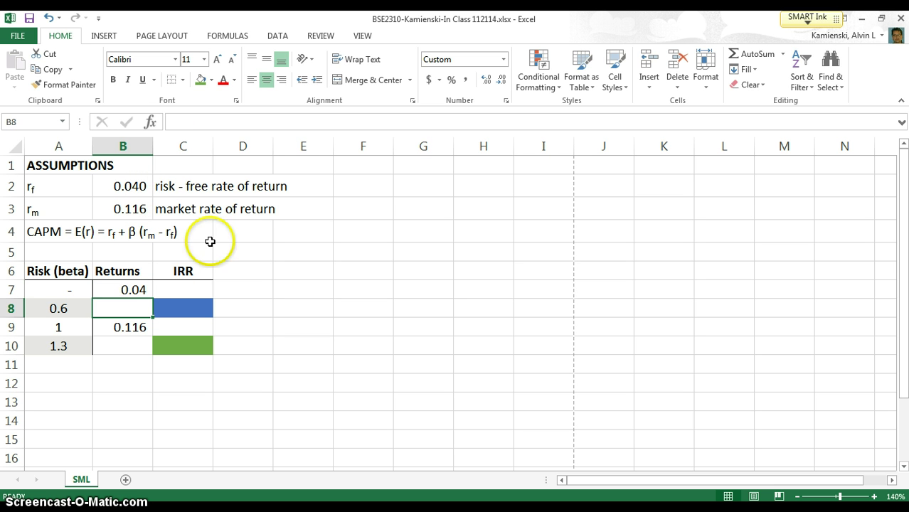
# - Link the return for beta 1 in B9 to the market rate of return with the formula =B3
pyautogui.click(125, 326)
pyautogui.write('=')
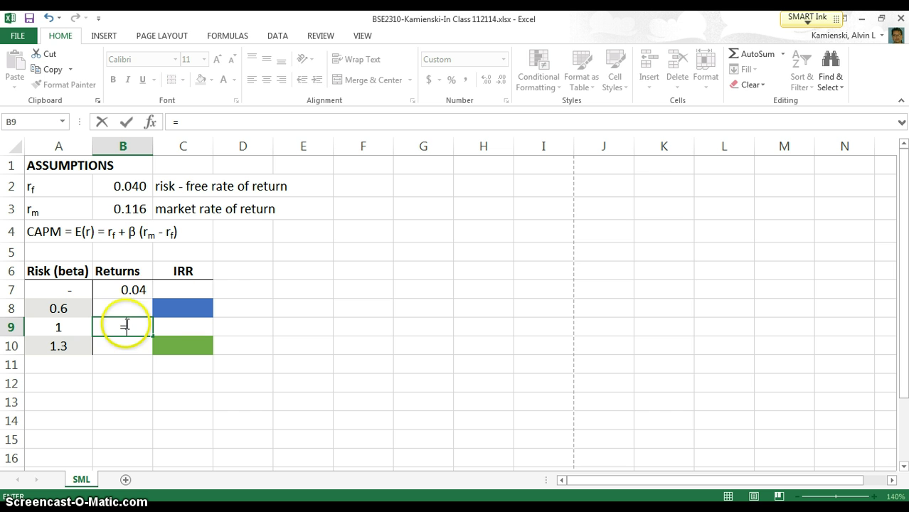
pyautogui.click(124, 207)
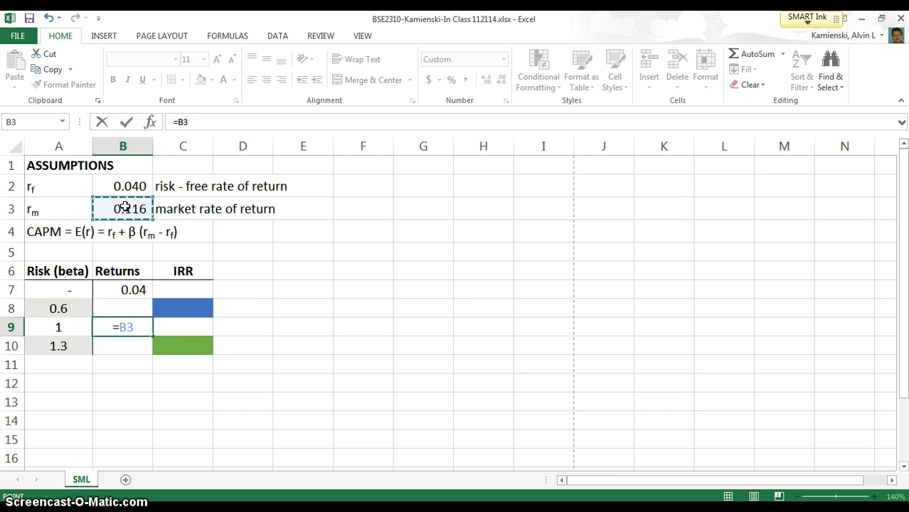
pyautogui.press('Return')
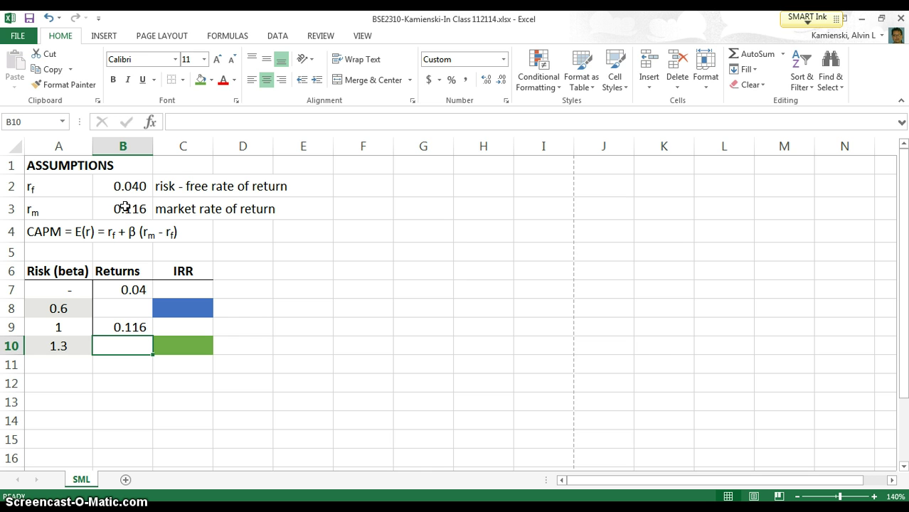
# - Build the CAPM return formula for beta 0.6 in B8 as =B2+A8*($B$3-$B$2)
pyautogui.click(66, 308)
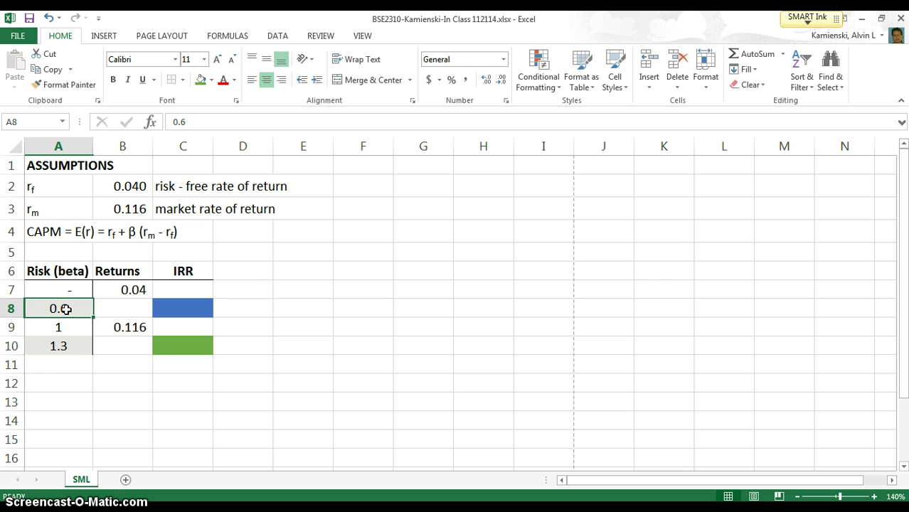
pyautogui.keyDown('ctrl'); pyautogui.click(56, 344); pyautogui.keyUp('ctrl')
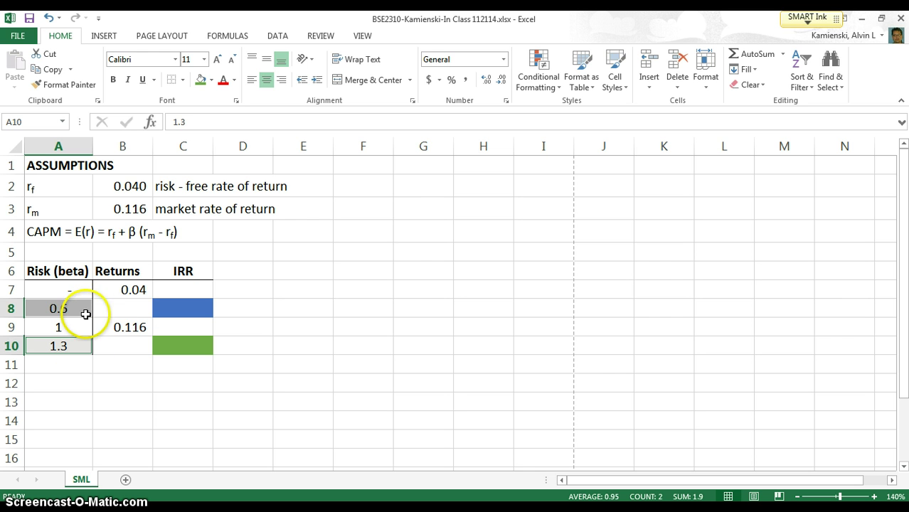
pyautogui.click(106, 308)
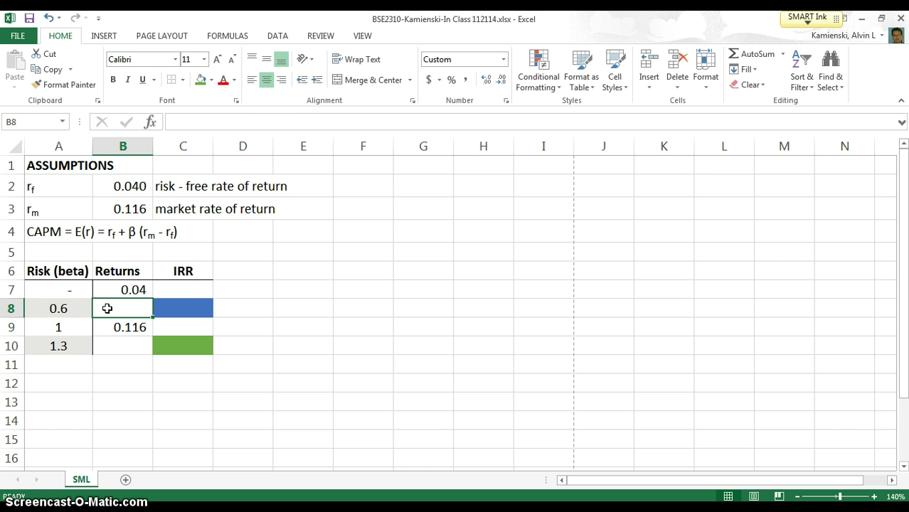
pyautogui.write('=')
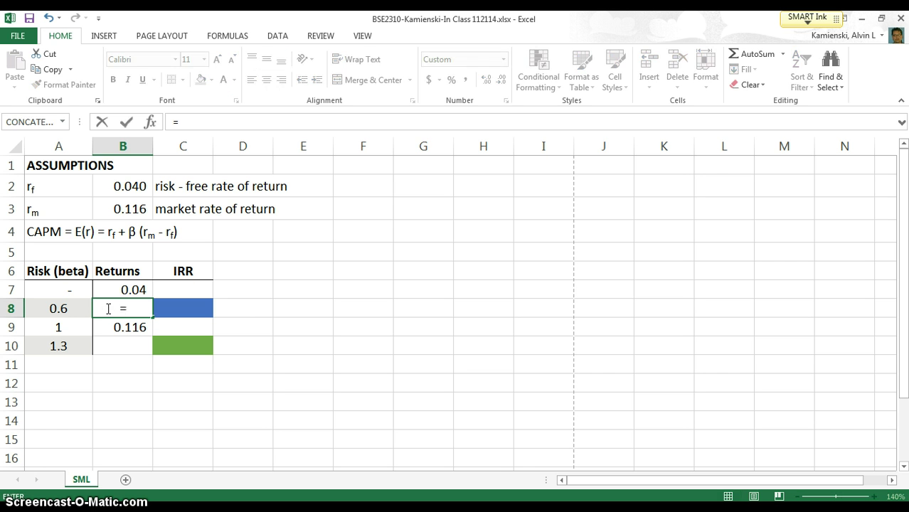
pyautogui.click(125, 186)
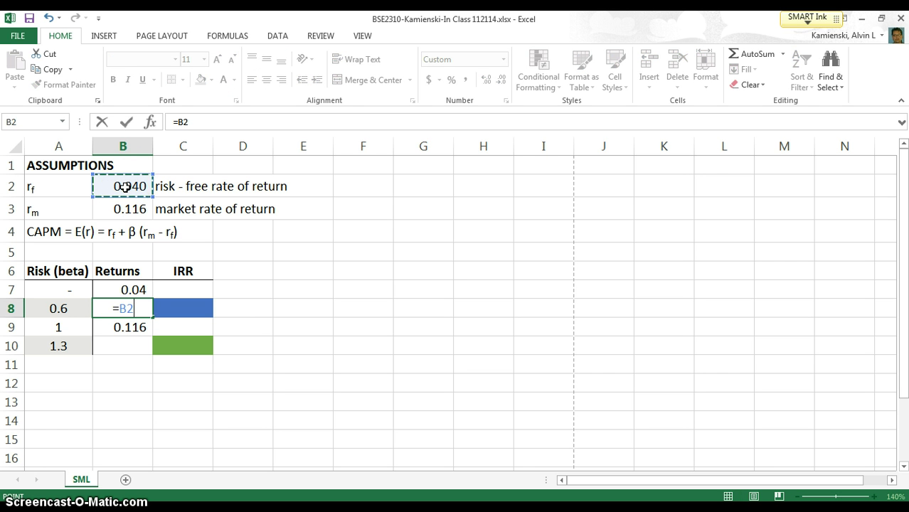
pyautogui.write('+')
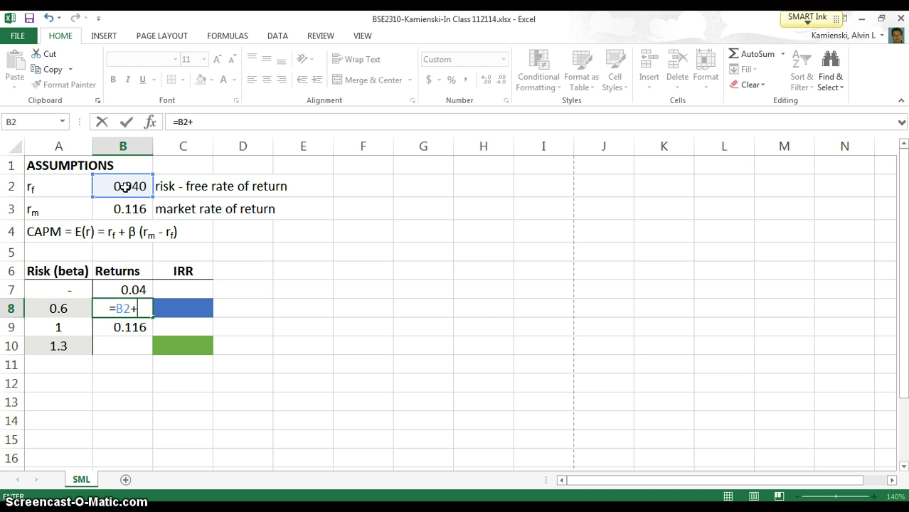
pyautogui.click(56, 308)
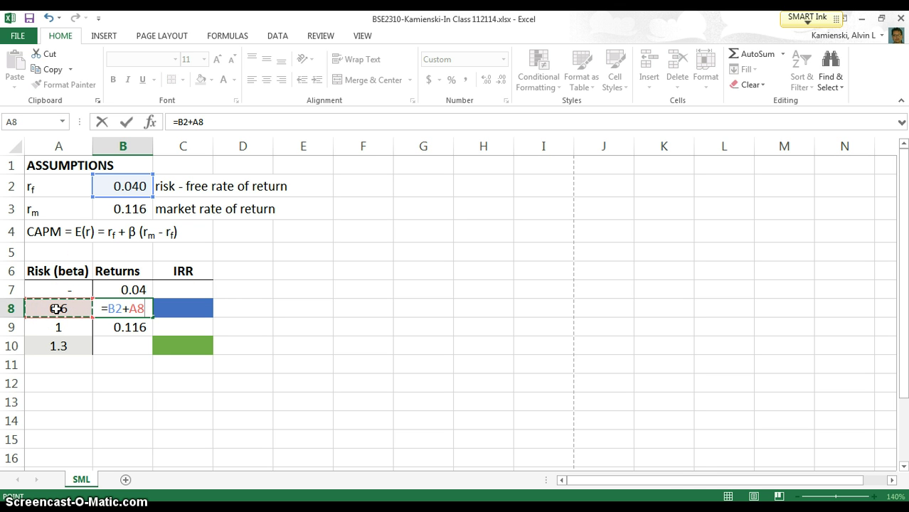
pyautogui.write('*(')
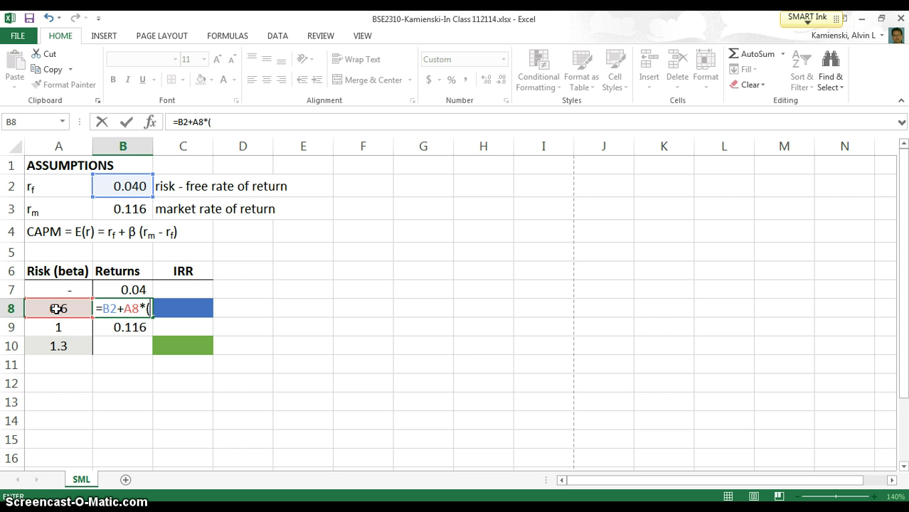
pyautogui.click(133, 206)
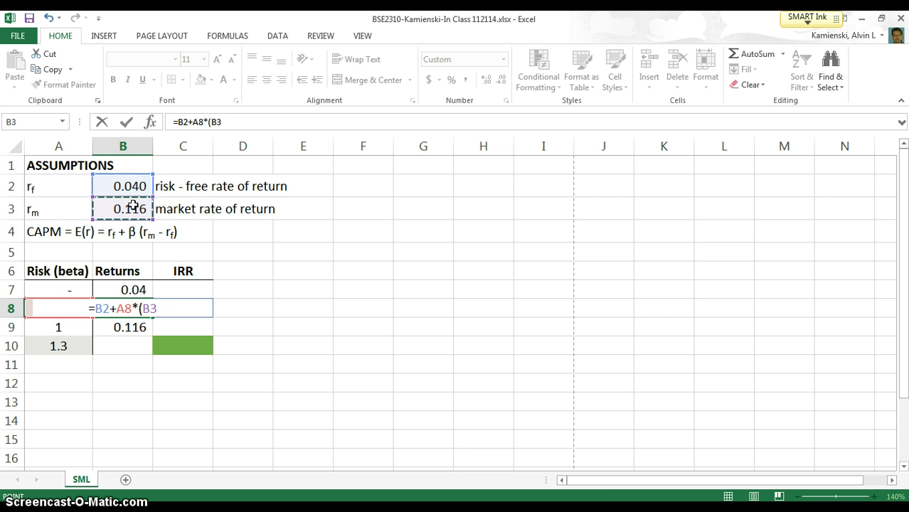
pyautogui.press('F4')
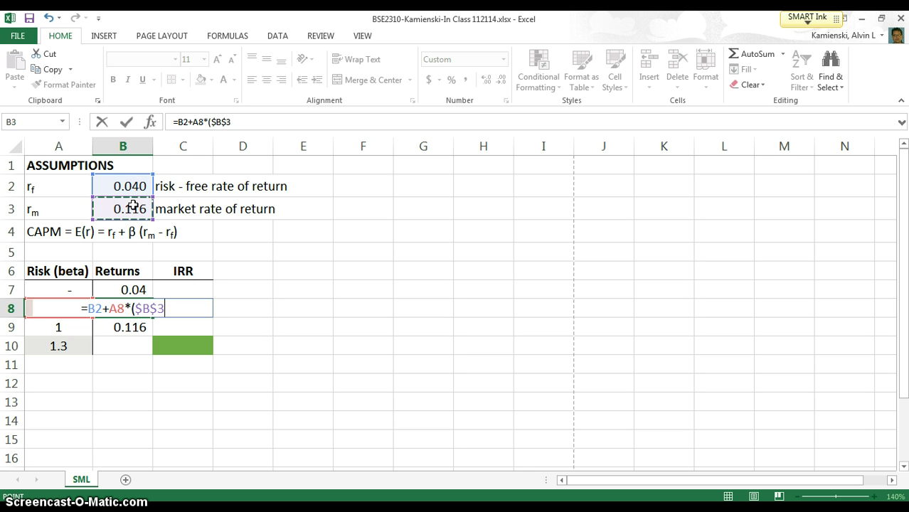
pyautogui.write('-')
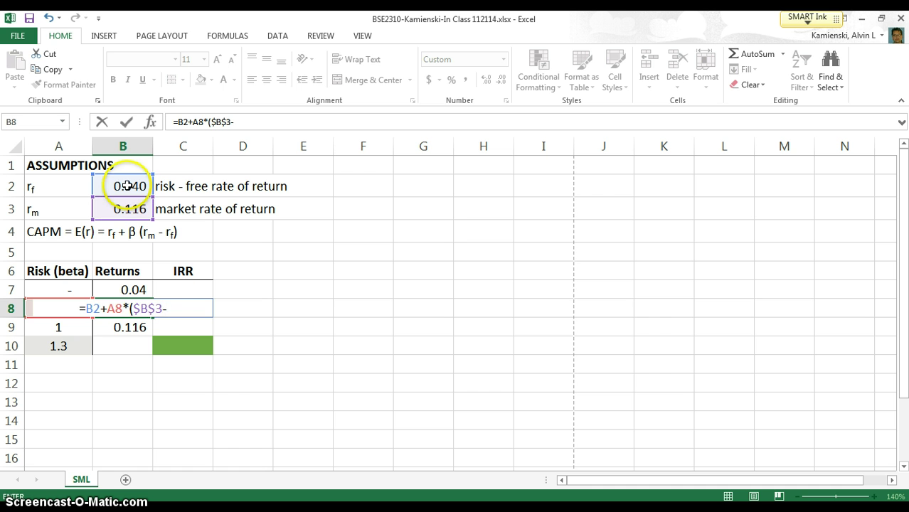
pyautogui.click(125, 185)
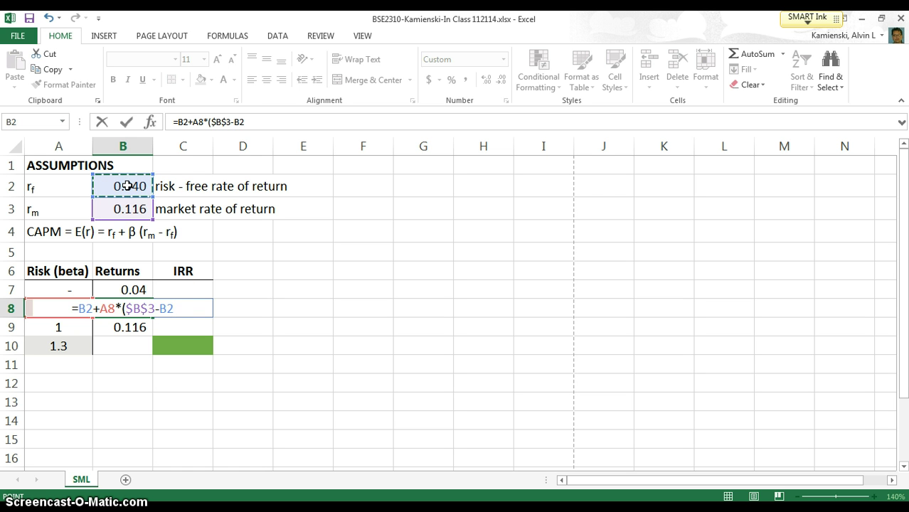
pyautogui.press('F4')
pyautogui.write(')')
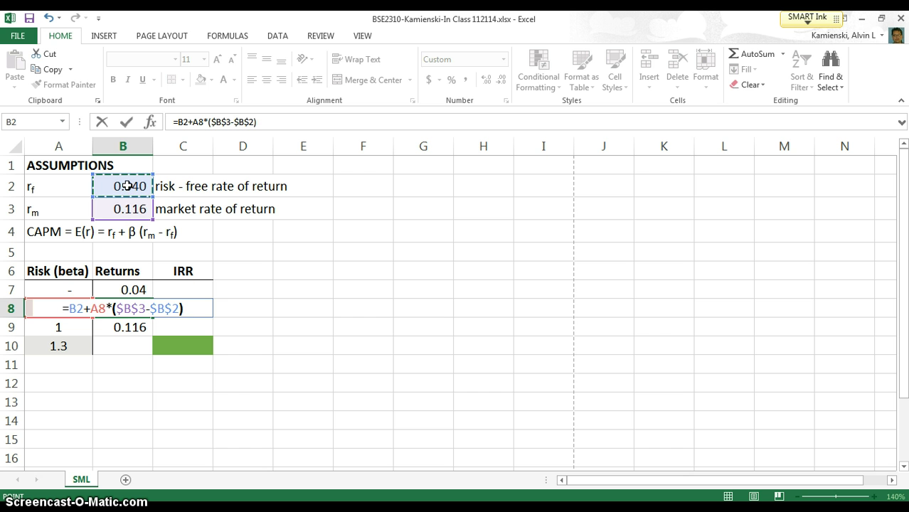
# - Make the leading risk-free reference in B8's formula absolute, giving =$B$2+A8*($B$3-$B$2), and enter it
pyautogui.click(78, 308)
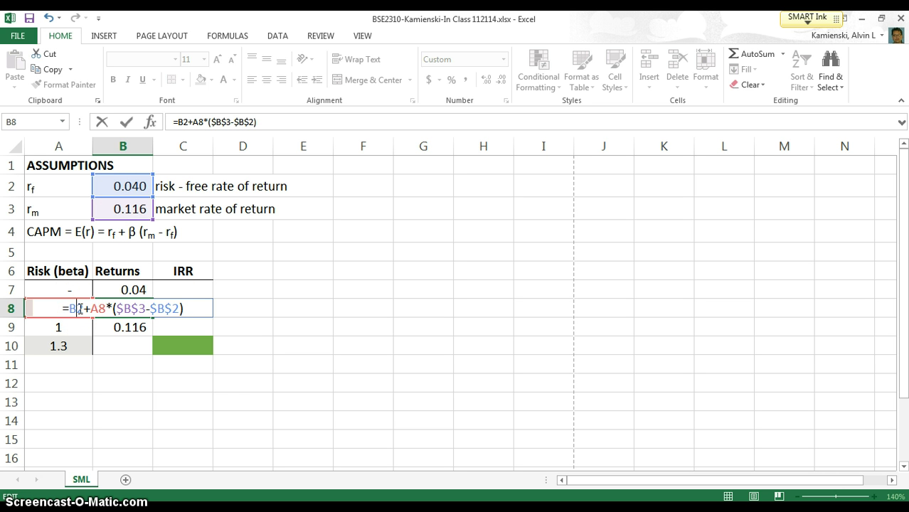
pyautogui.press('F4')
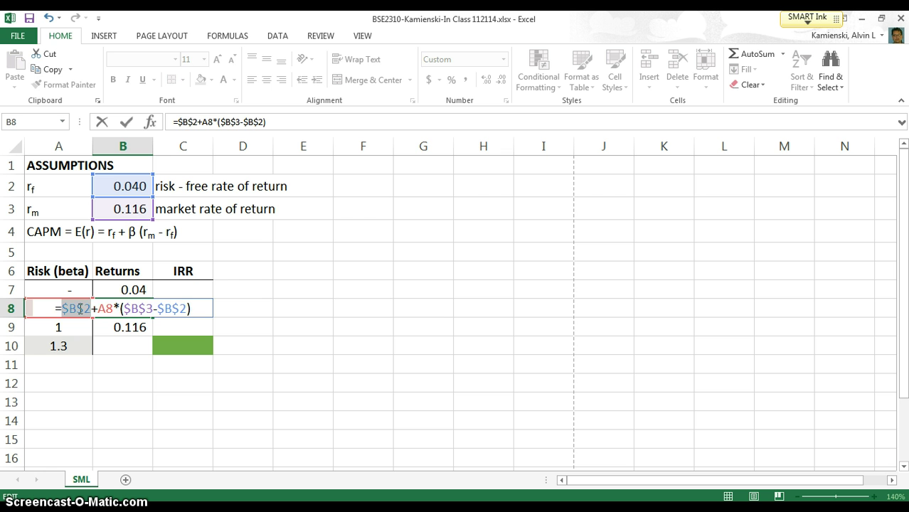
pyautogui.press('Return')
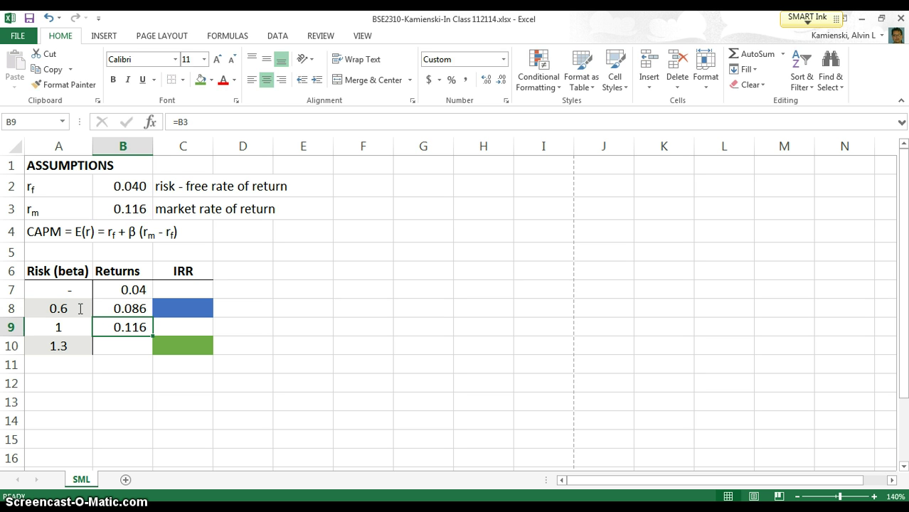
# - Copy the CAPM formula from B8 to B10 for beta 1.3
pyautogui.press('Up')
pyautogui.click(79, 309)
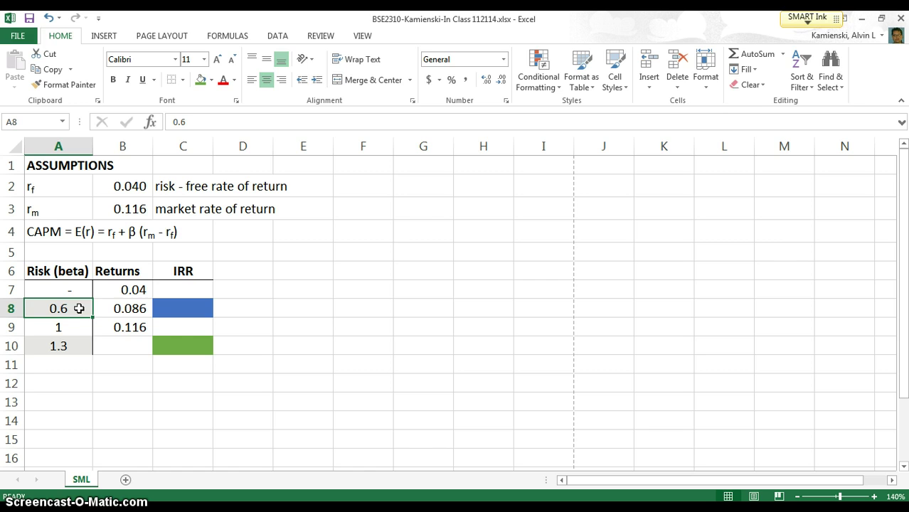
pyautogui.press('Right')
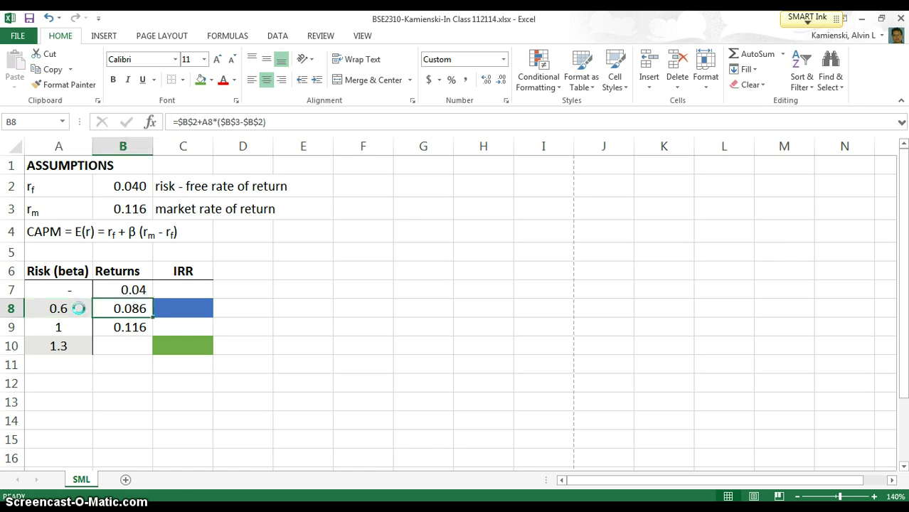
pyautogui.hotkey('ctrl', 'c')
pyautogui.press('Down')
pyautogui.press('Down')
pyautogui.press('Return')
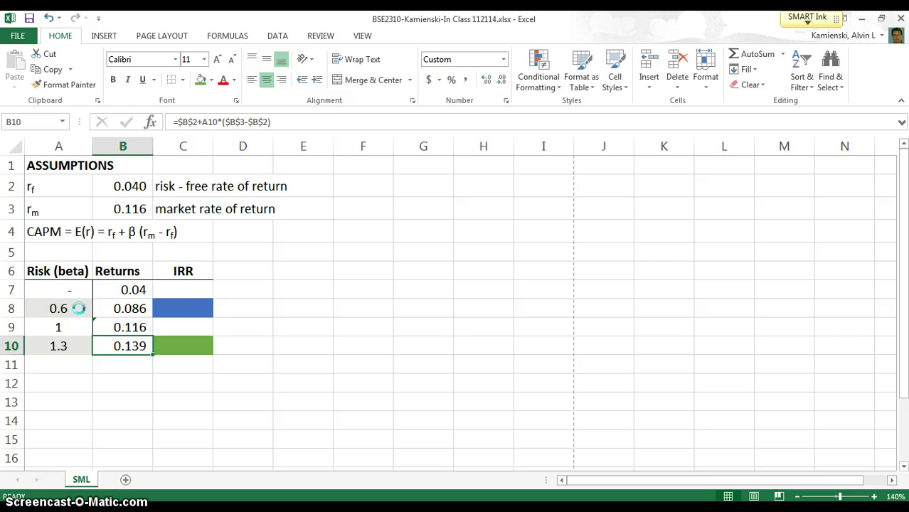
# - Set the SML sheet's page orientation to landscape
pyautogui.press('alt')
pyautogui.press('p')
pyautogui.press('s')
pyautogui.press('p')
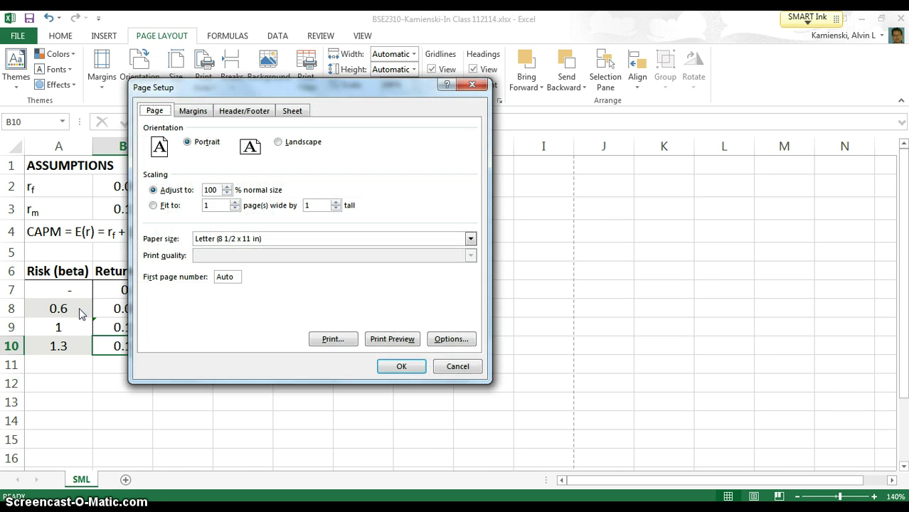
pyautogui.click(285, 143)
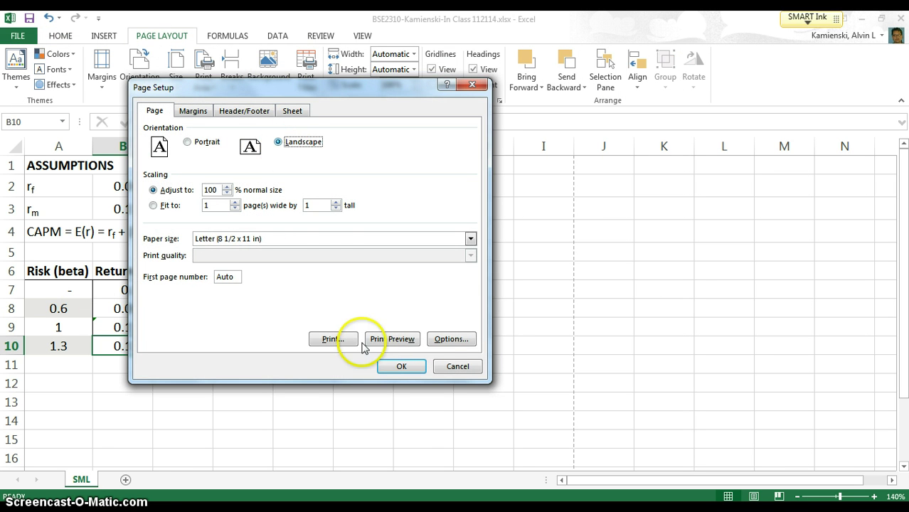
pyautogui.click(397, 363)
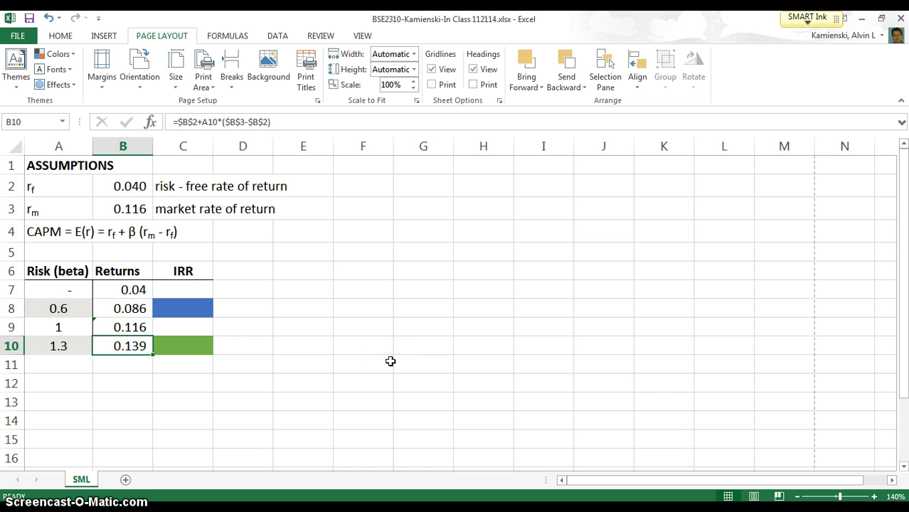
# - Insert a scatter chart with smooth lines and markers from the Risk (beta) and Returns data in A6:B10
pyautogui.click(76, 292)
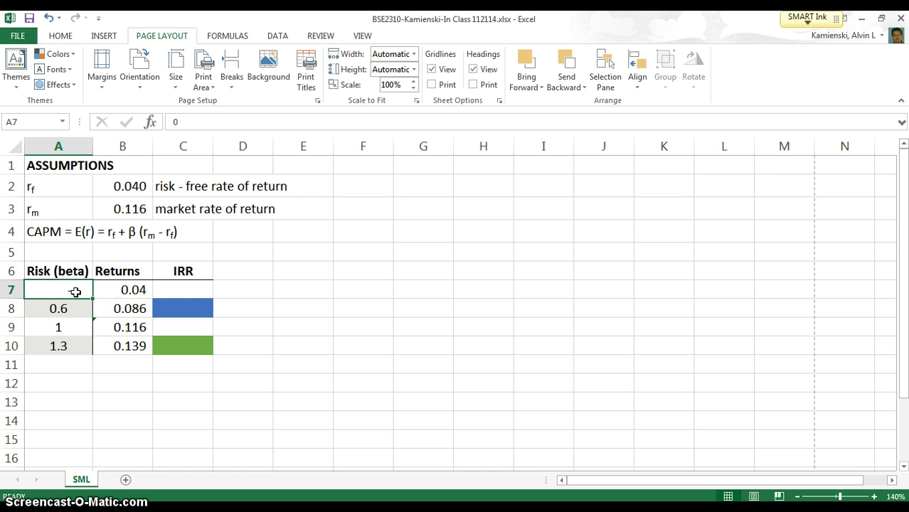
pyautogui.press('Up')
pyautogui.hotkey('shift', 'Right')
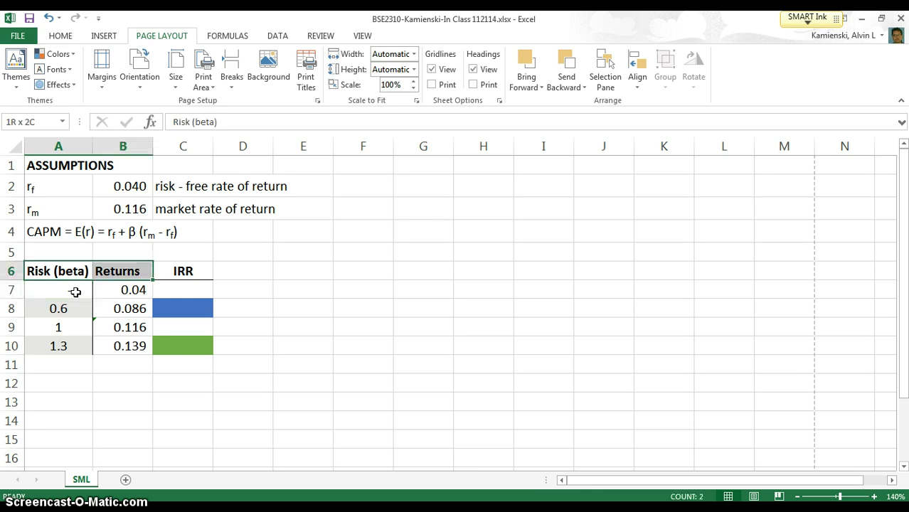
pyautogui.hotkey('ctrl', 'shift', 'Down')
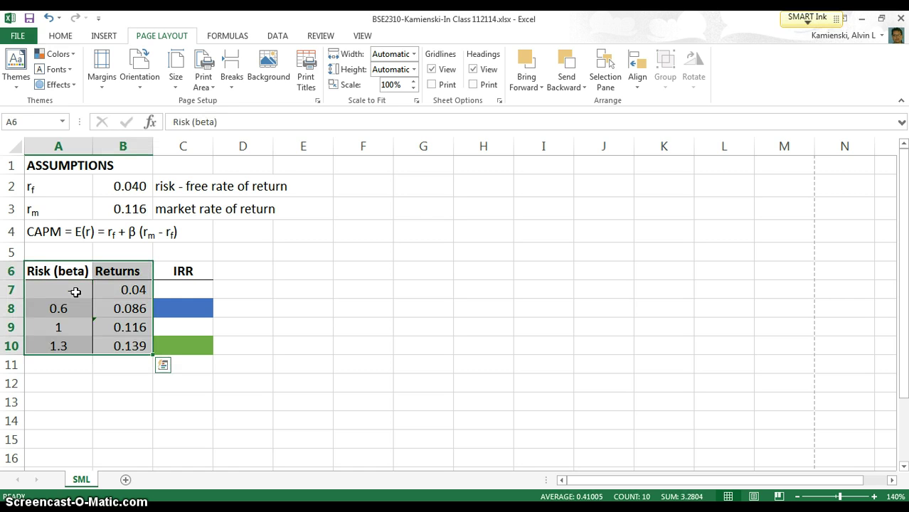
pyautogui.press('alt')
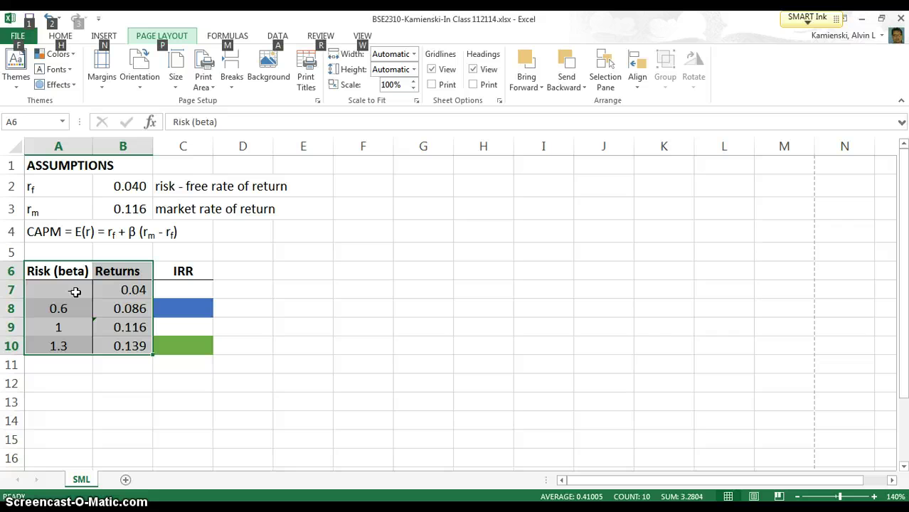
pyautogui.press('n')
pyautogui.press('d')
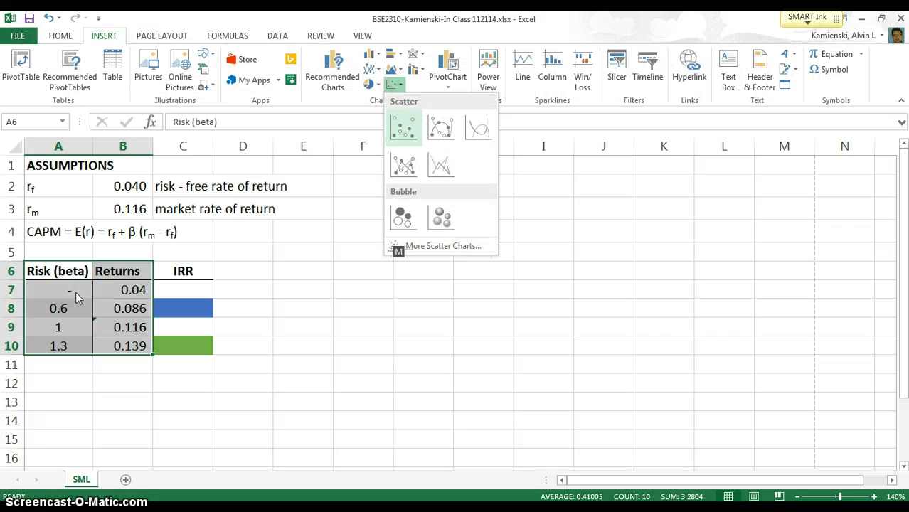
pyautogui.click(437, 129)
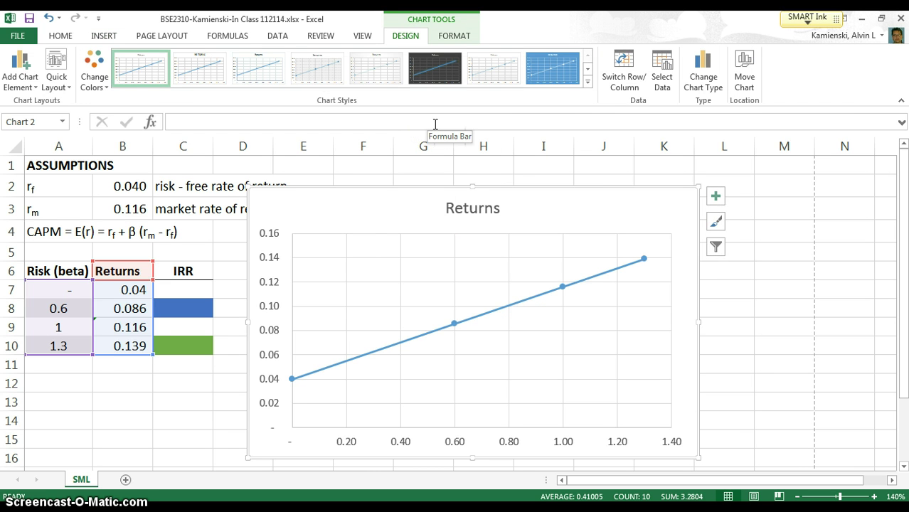
# - Add data labels above the Returns series points, showing X and Y values without leader lines
pyautogui.rightClick(454, 324)
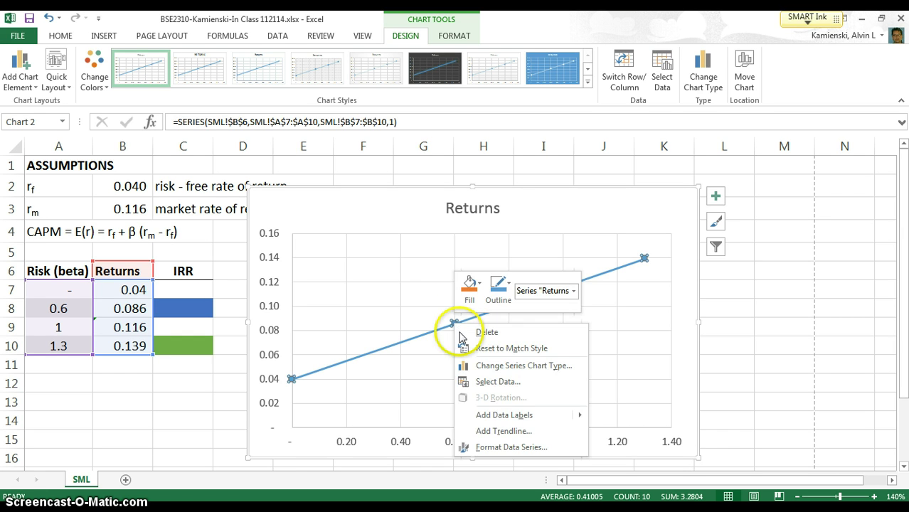
pyautogui.click(491, 415)
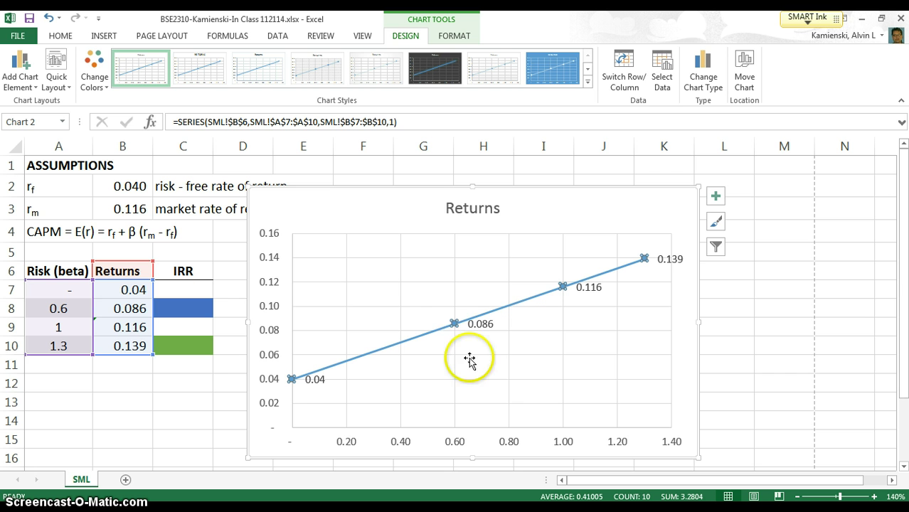
pyautogui.moveTo(456, 324)
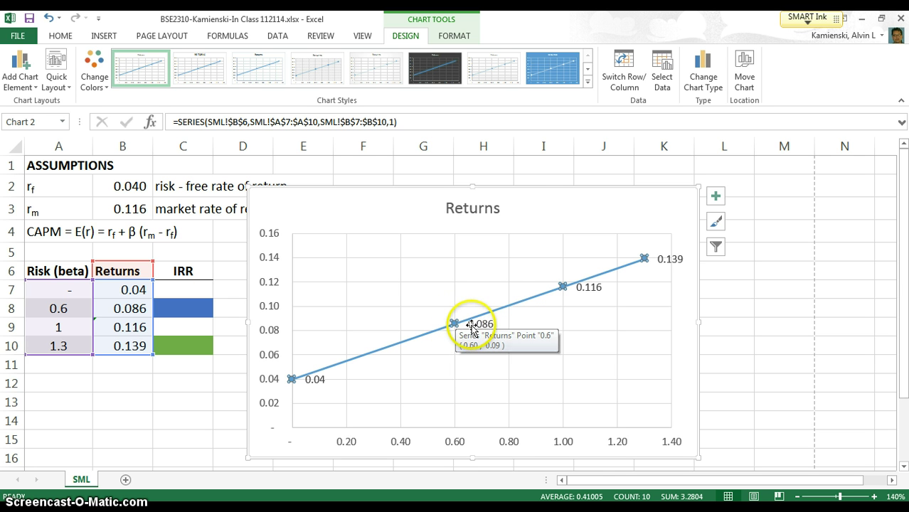
pyautogui.rightClick(470, 324)
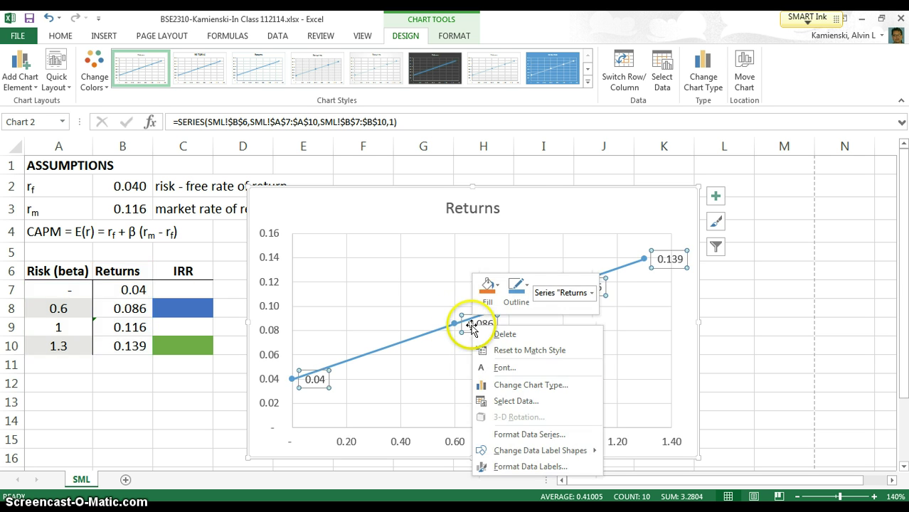
pyautogui.click(509, 466)
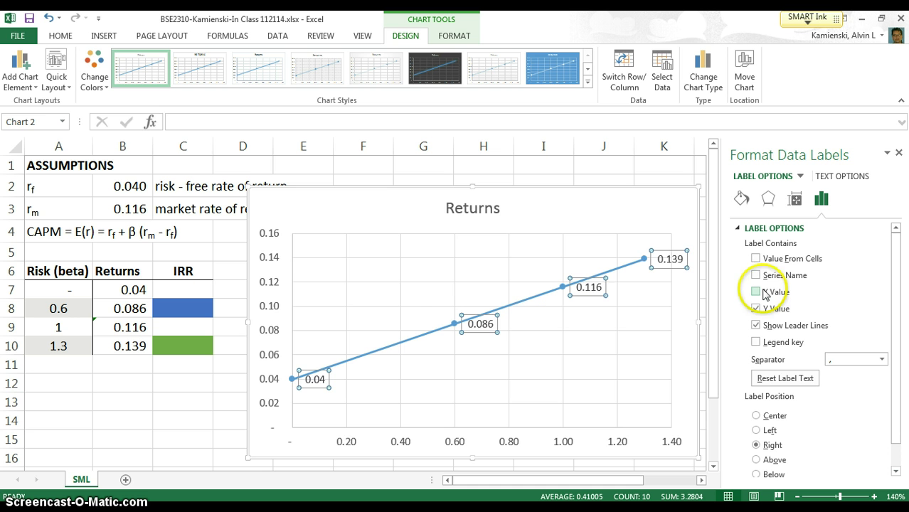
pyautogui.click(756, 292)
pyautogui.click(757, 326)
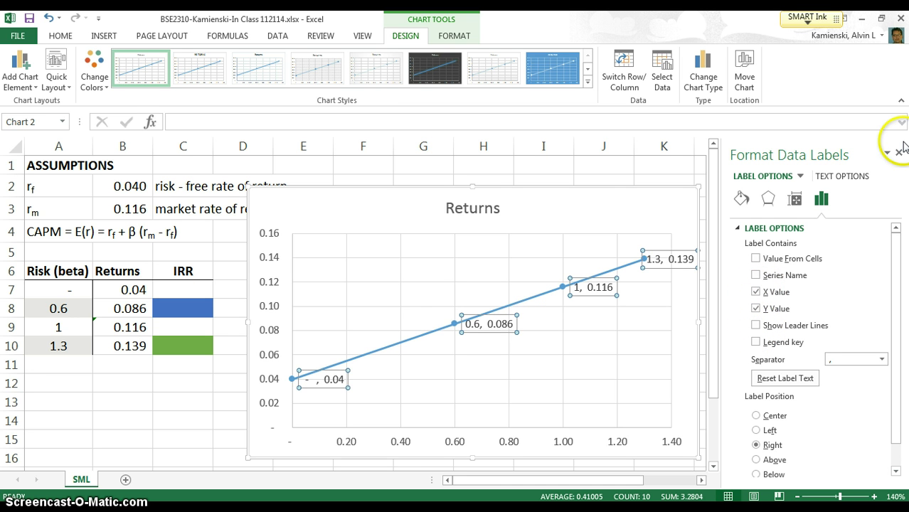
pyautogui.click(757, 460)
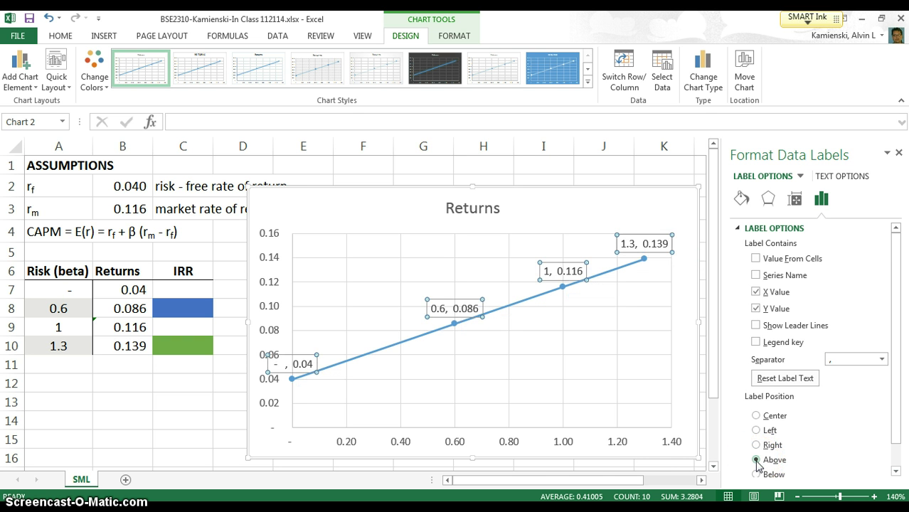
# - Add a primary horizontal axis title to the chart and set its text to "Rick (beta)"
pyautogui.click(898, 153)
pyautogui.scroll(-2, 535, 422)
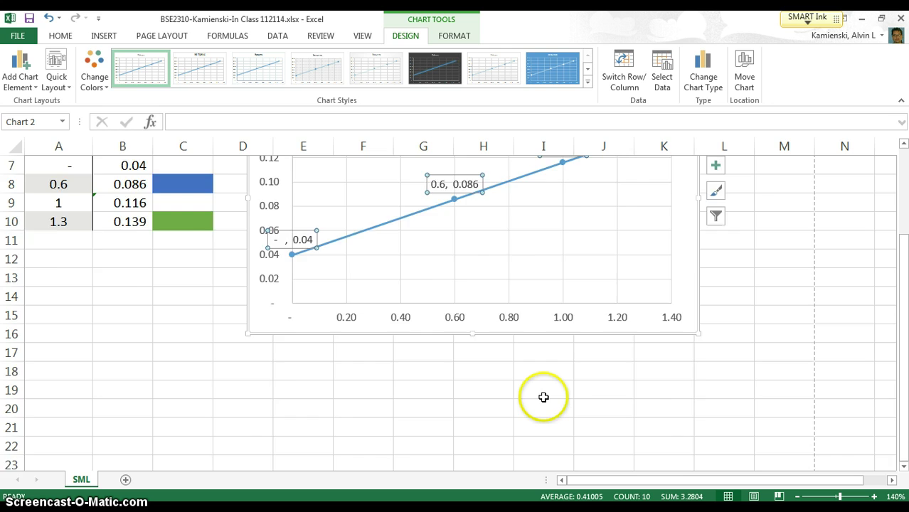
pyautogui.scroll(2, 543, 397)
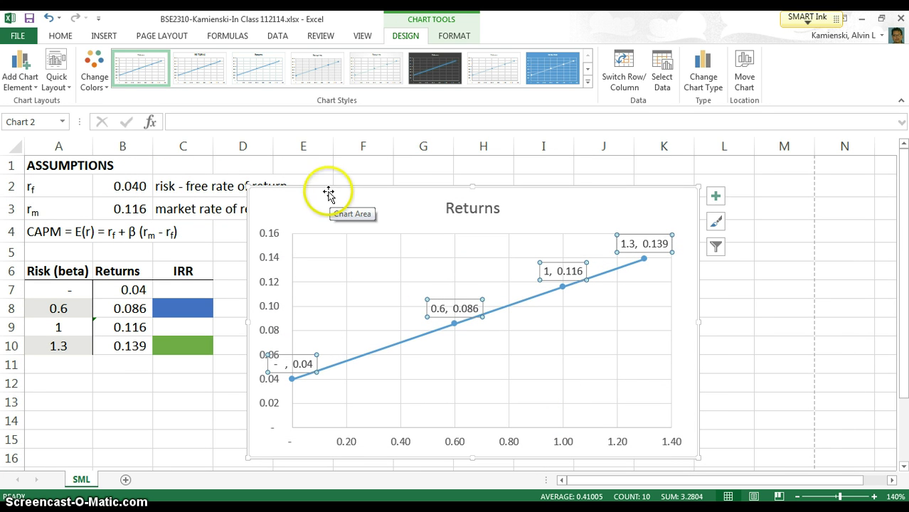
pyautogui.click(13, 85)
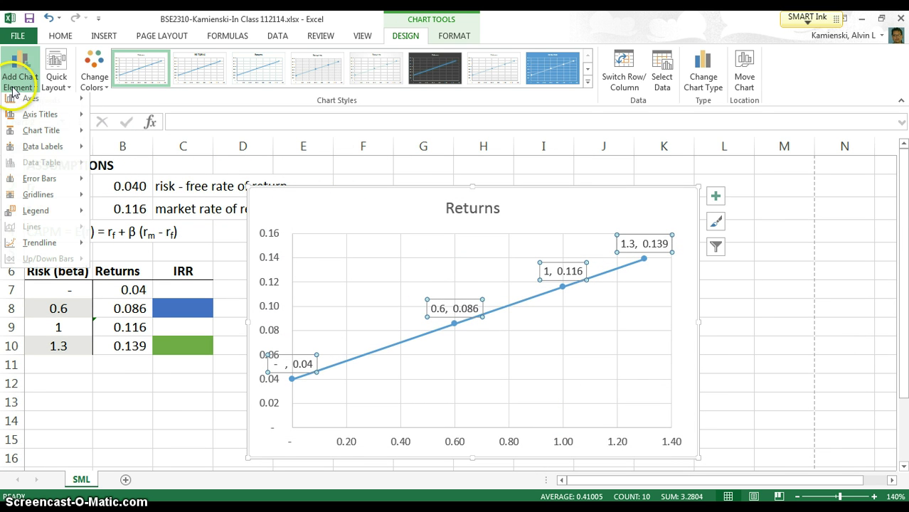
pyautogui.moveTo(36, 116)
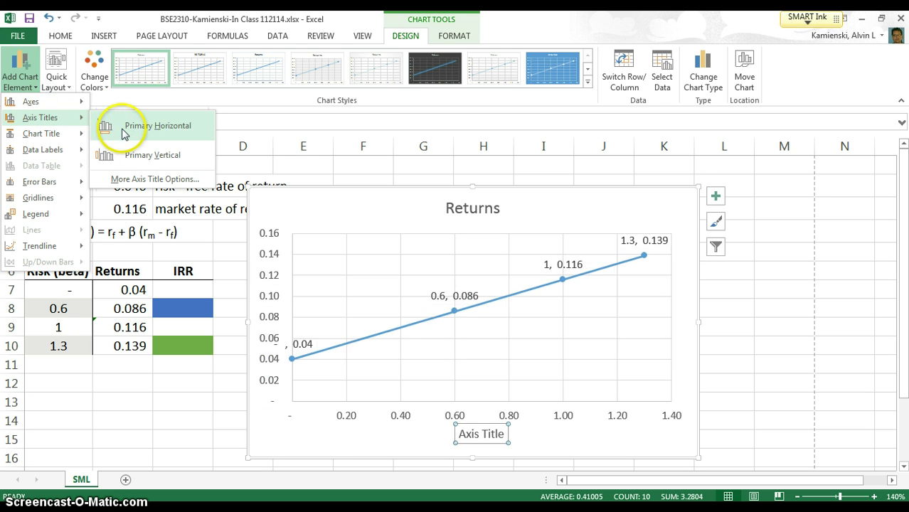
pyautogui.click(123, 132)
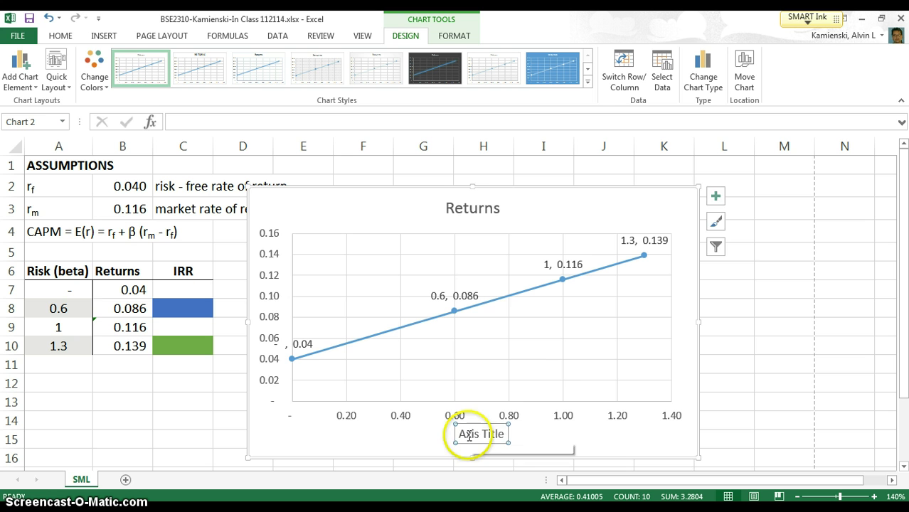
pyautogui.moveTo(469, 436); pyautogui.dragTo(508, 427)
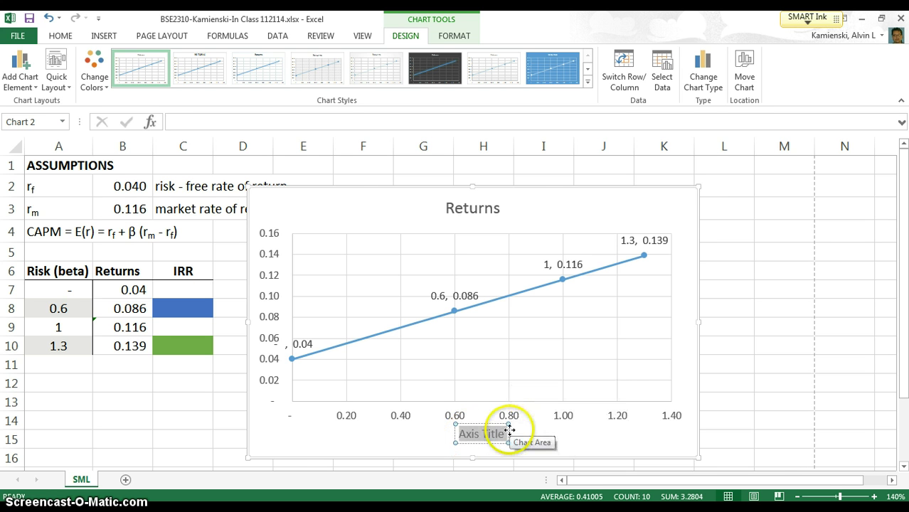
pyautogui.write('Rick (beta)')
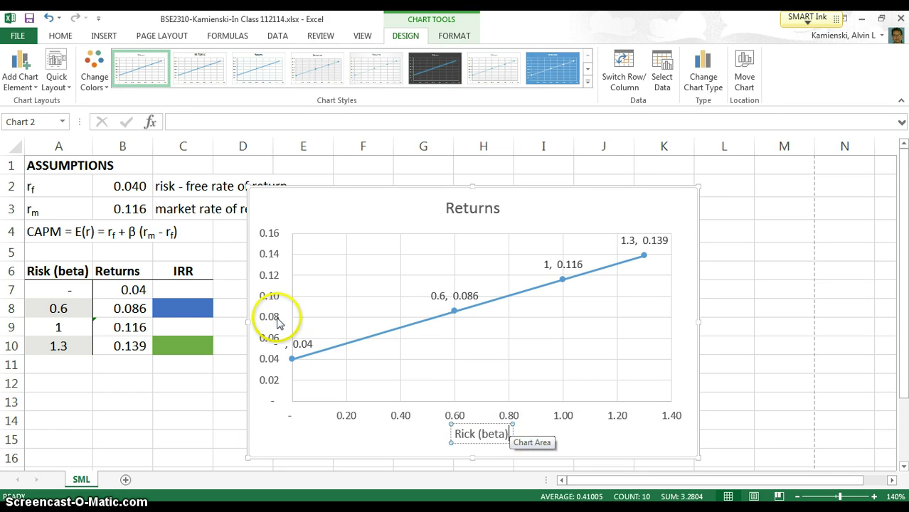
pyautogui.click(276, 322)
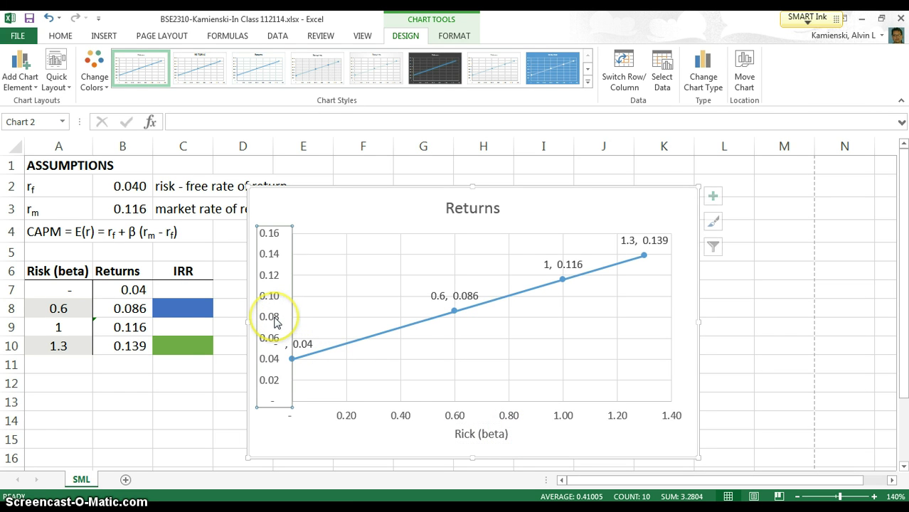
pyautogui.click(25, 79)
pyautogui.moveTo(47, 118)
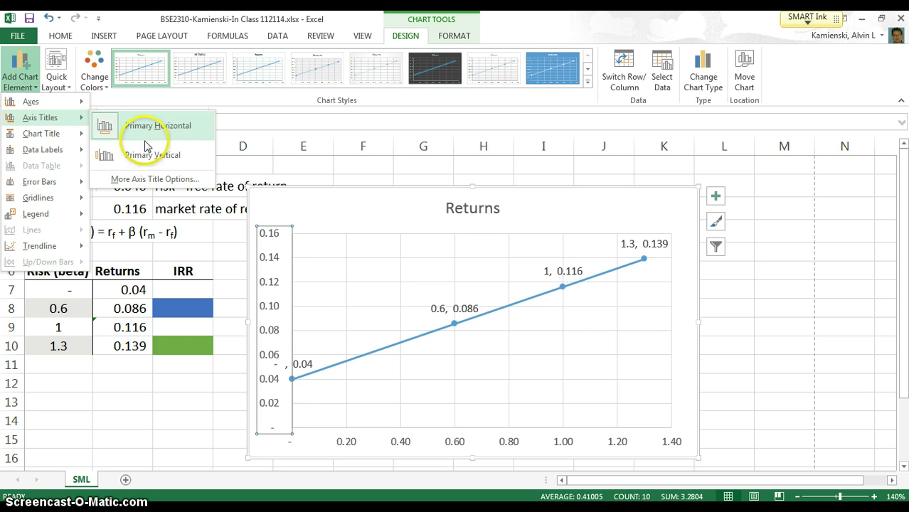
pyautogui.click(142, 153)
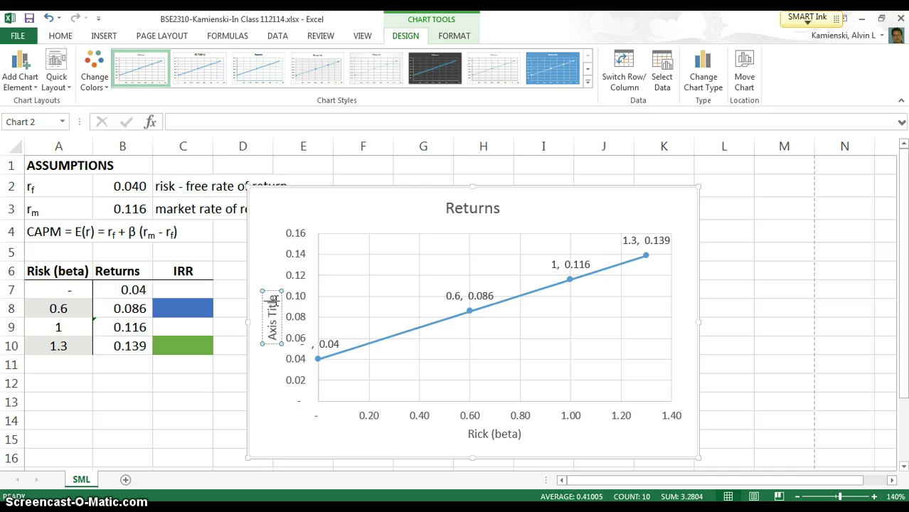
pyautogui.tripleClick(273, 297)
pyautogui.press('BackSpace')
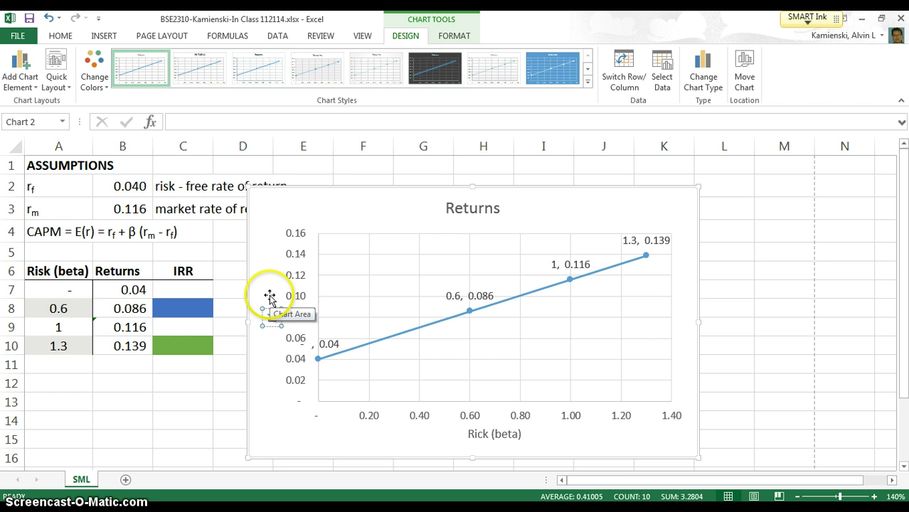
pyautogui.click(449, 282)
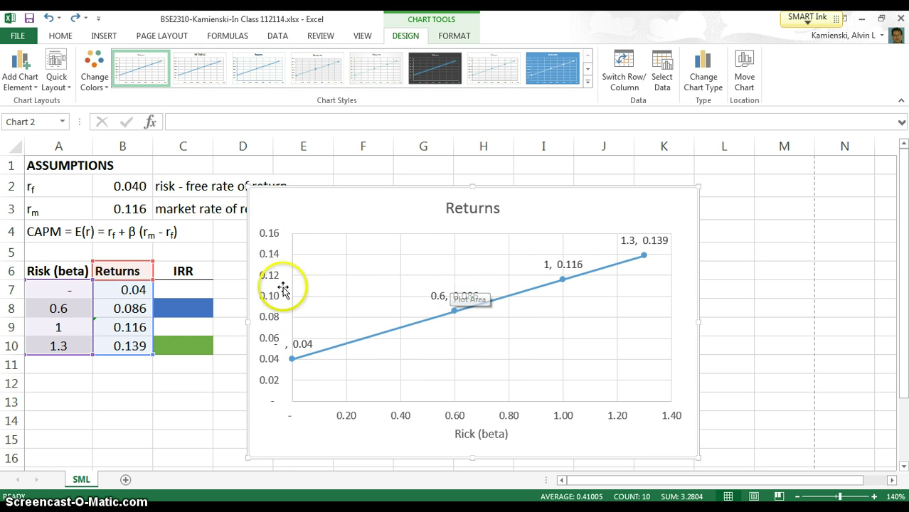
# - Add a primary vertical axis title to the chart and set its text to "E(r)"
pyautogui.click(23, 68)
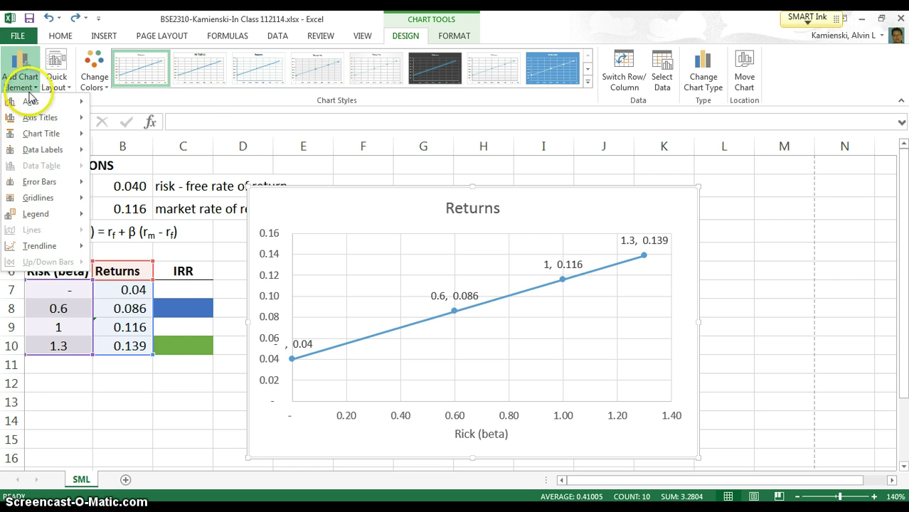
pyautogui.moveTo(39, 119)
pyautogui.click(132, 152)
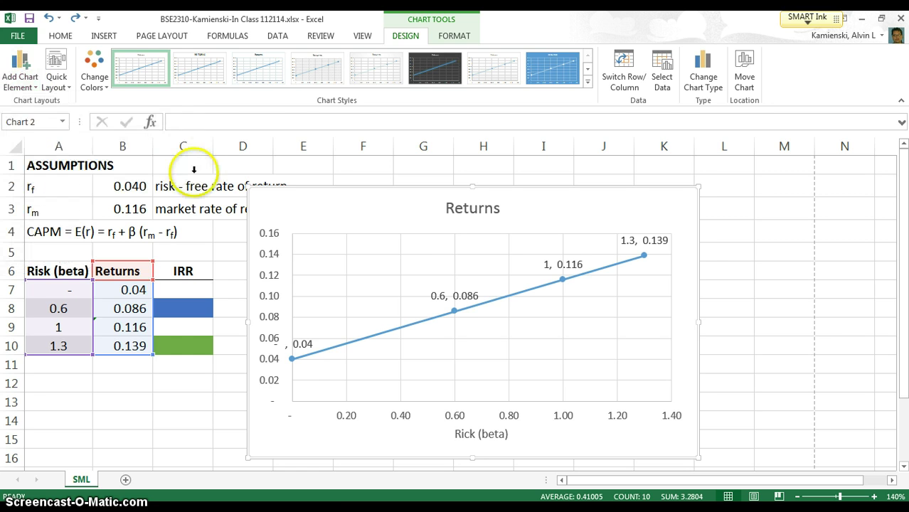
pyautogui.click(263, 121)
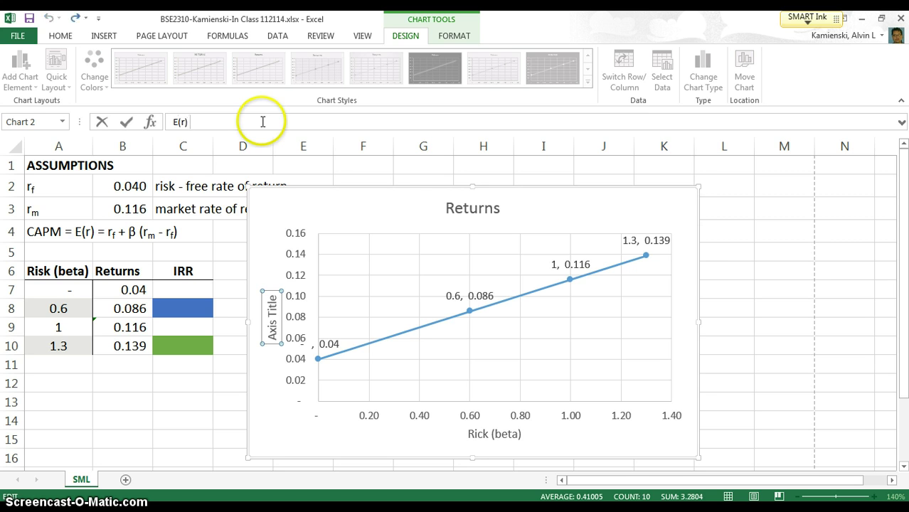
pyautogui.press('Return')
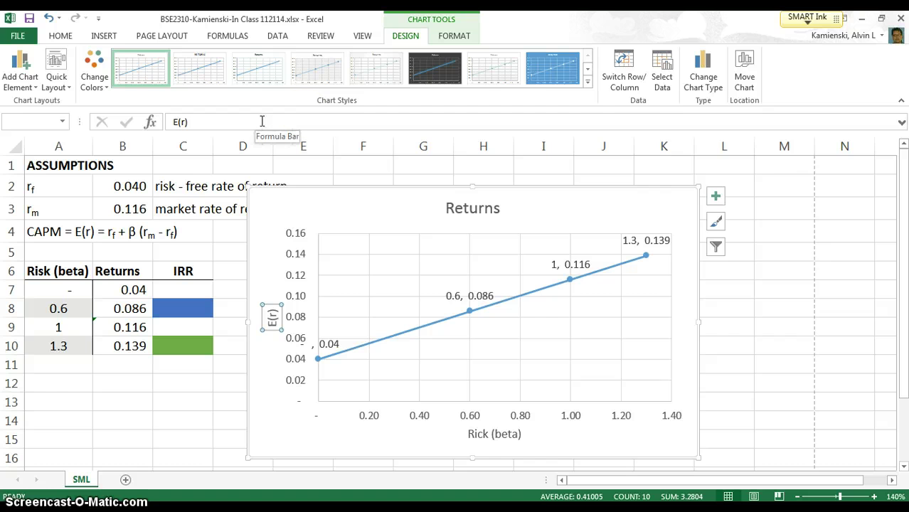
# - Replace the chart title text with "SML"
pyautogui.click(463, 207)
pyautogui.moveTo(446, 208); pyautogui.dragTo(506, 208)
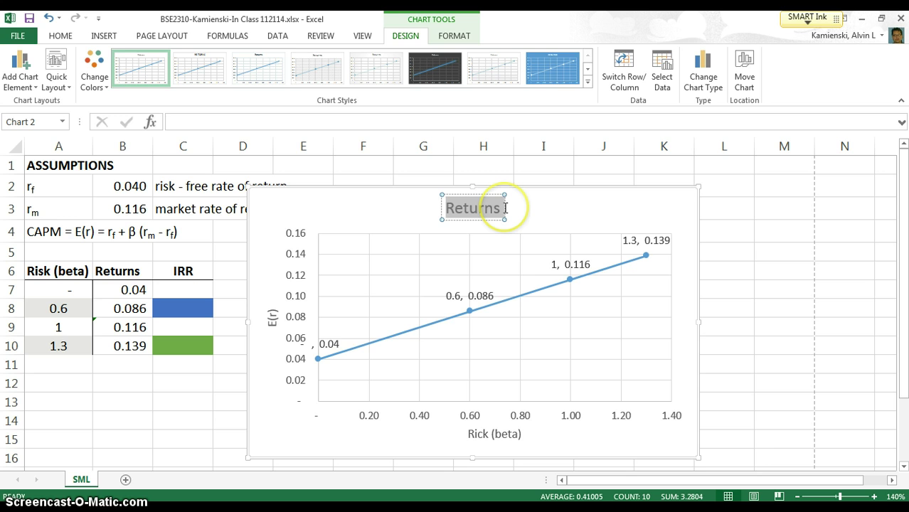
pyautogui.write('SML')
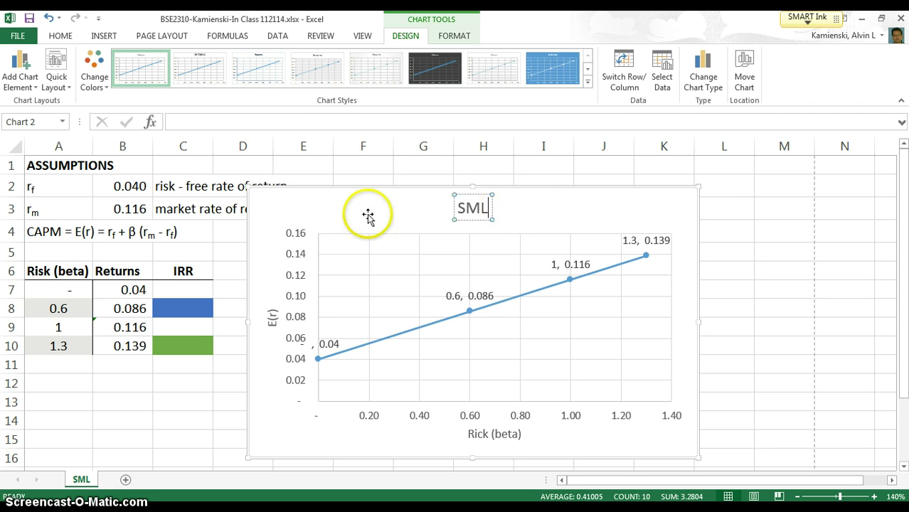
pyautogui.click(352, 211)
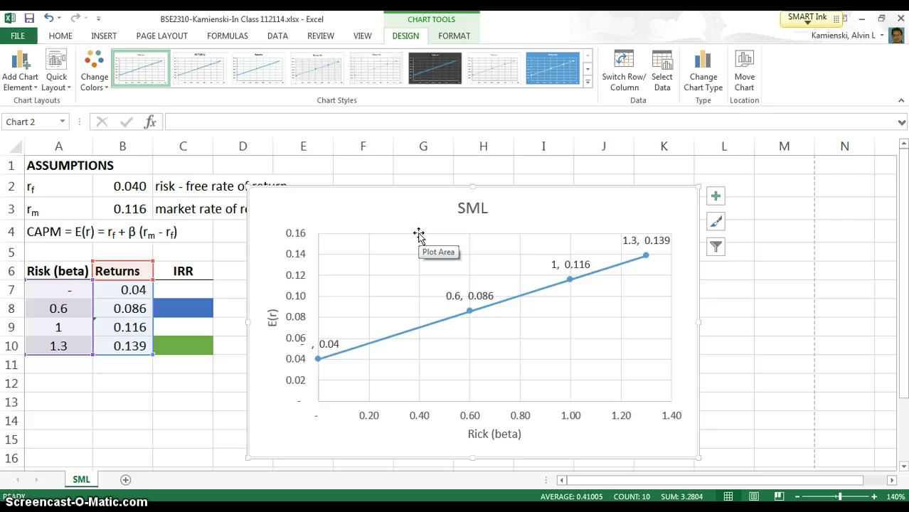
# - Enter the project IRRs beside their betas: 0.13 in C8 and 0.1 in C10
pyautogui.click(190, 305)
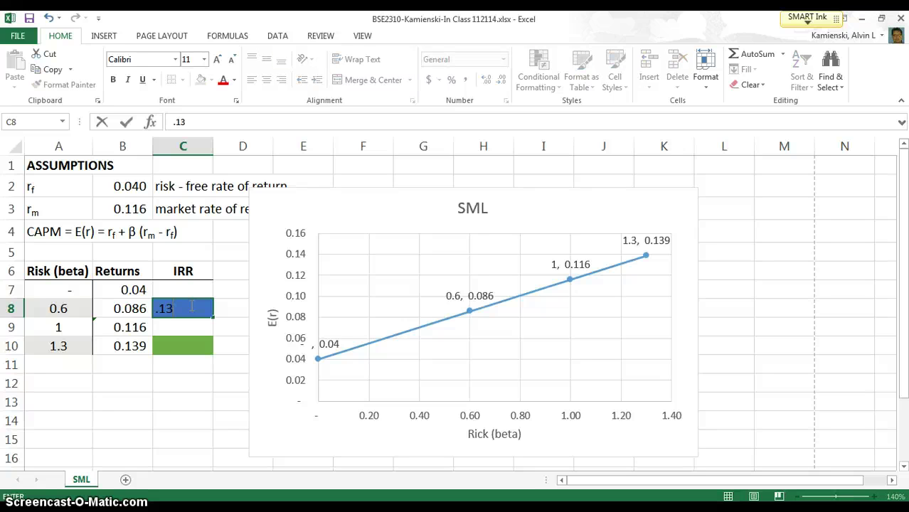
pyautogui.press('Return')
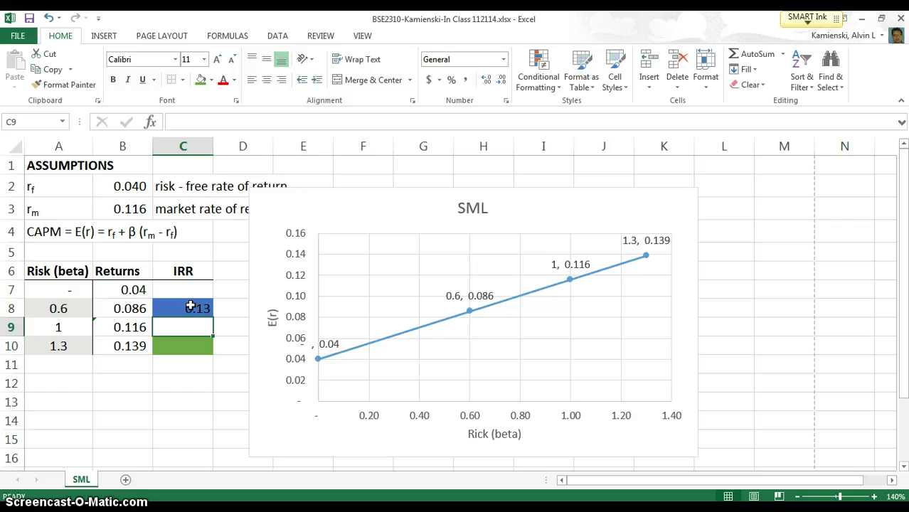
pyautogui.click(175, 346)
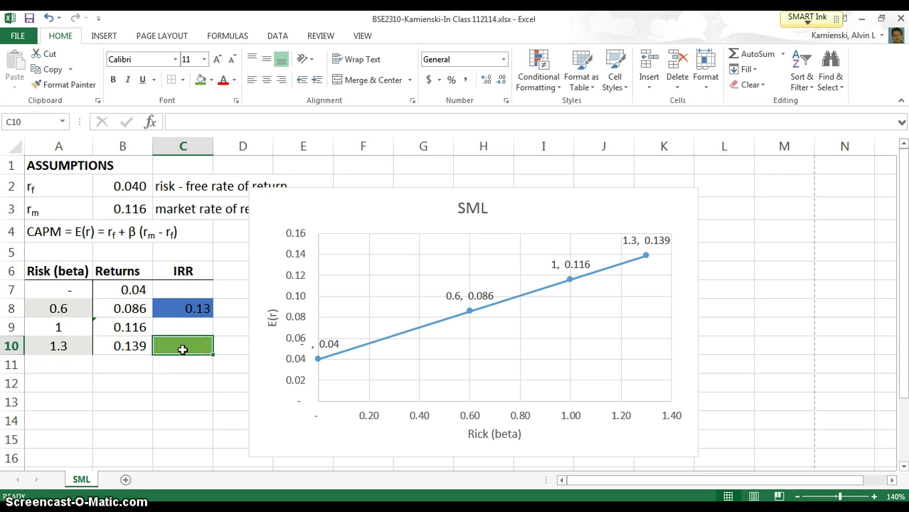
pyautogui.press('Return')
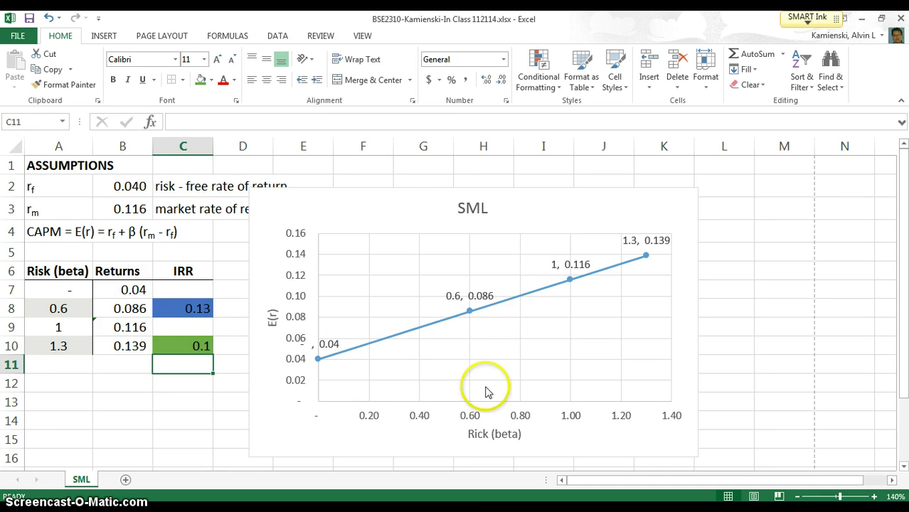
# - Add a chart series named "Project 1" with its X value from A8 and Y value from C8
pyautogui.click(368, 220)
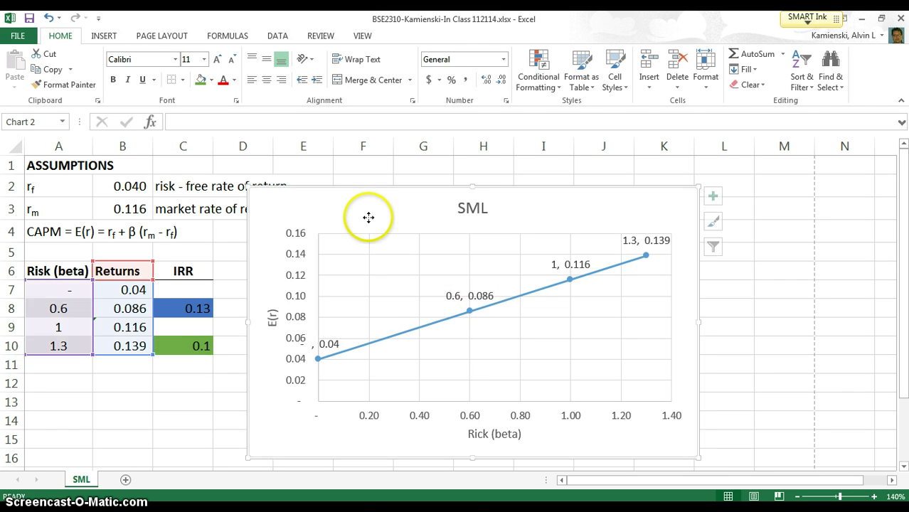
pyautogui.rightClick(369, 221)
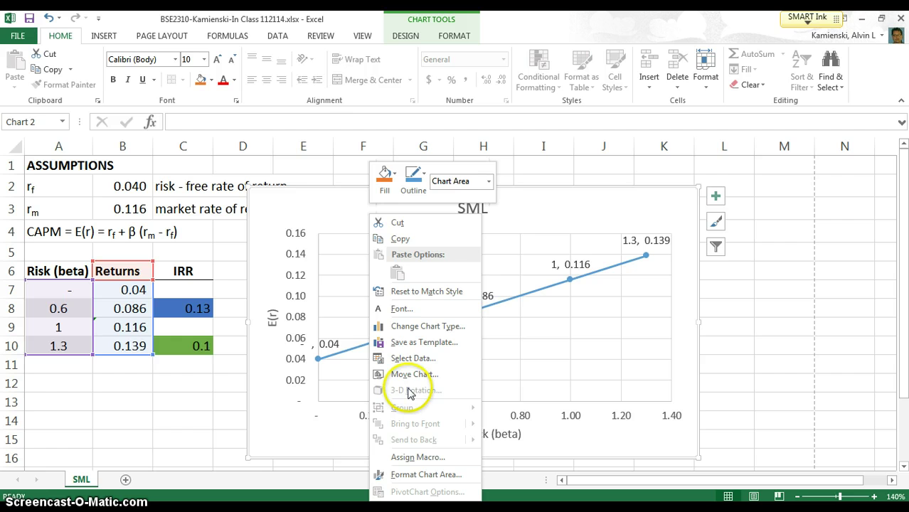
pyautogui.click(407, 360)
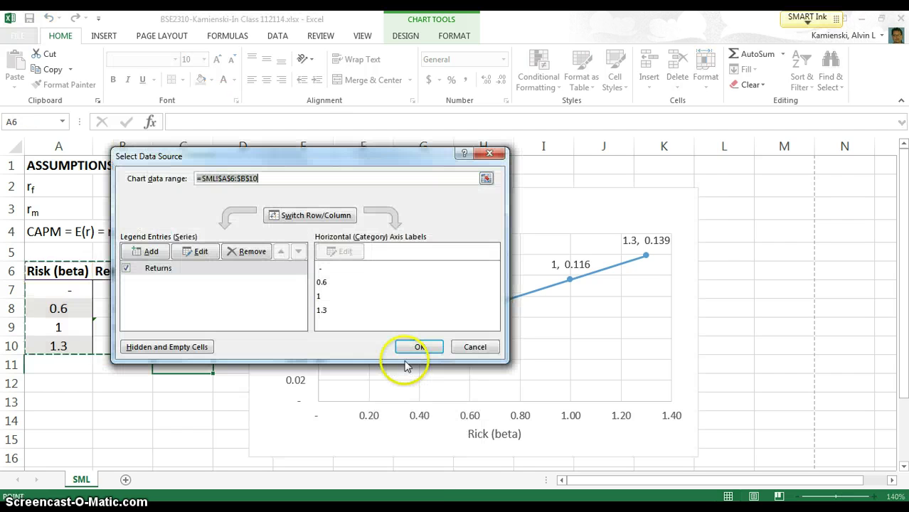
pyautogui.click(152, 254)
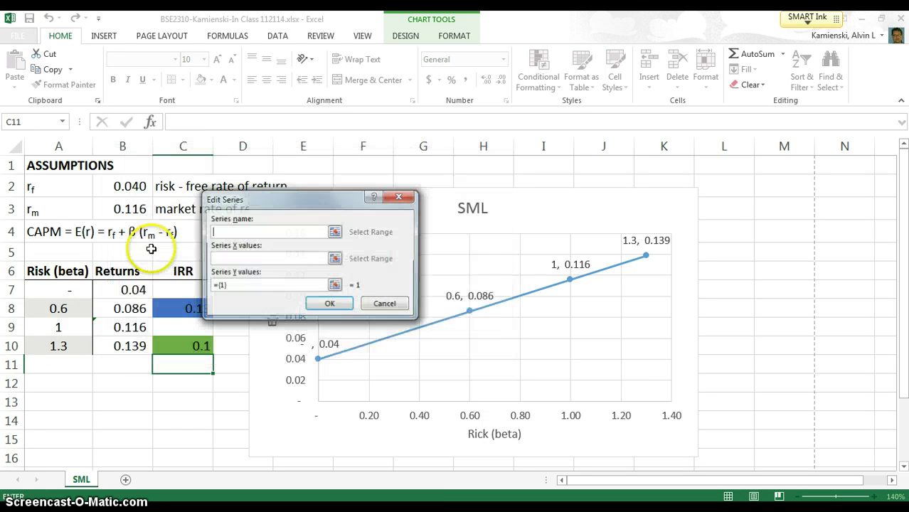
pyautogui.moveTo(232, 206); pyautogui.dragTo(316, 206)
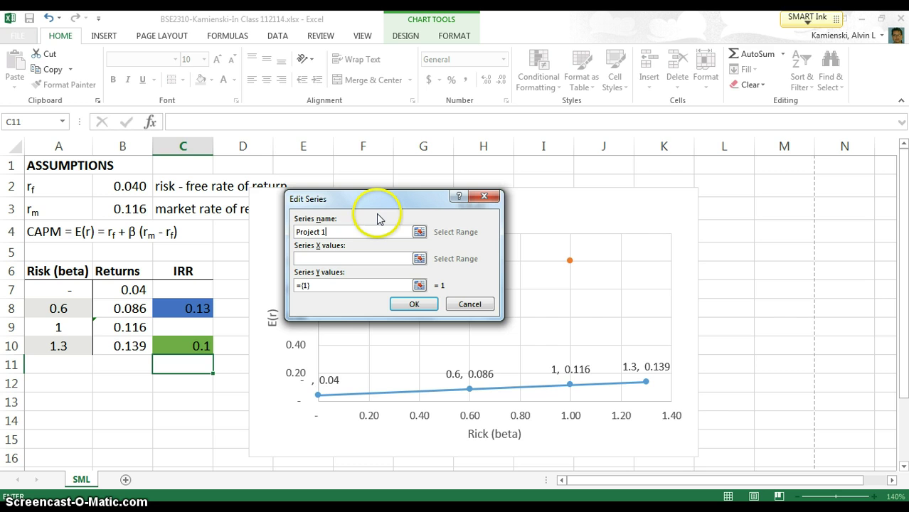
pyautogui.click(59, 308)
pyautogui.click(326, 285)
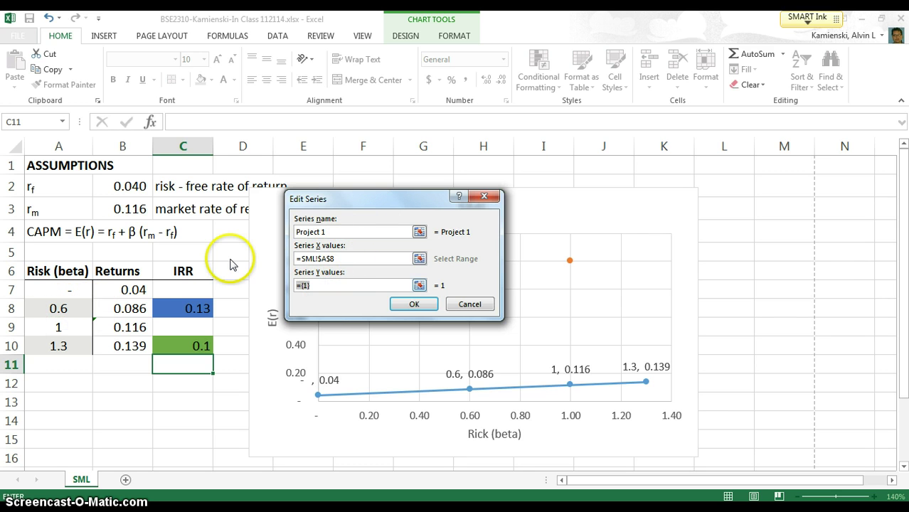
pyautogui.click(189, 306)
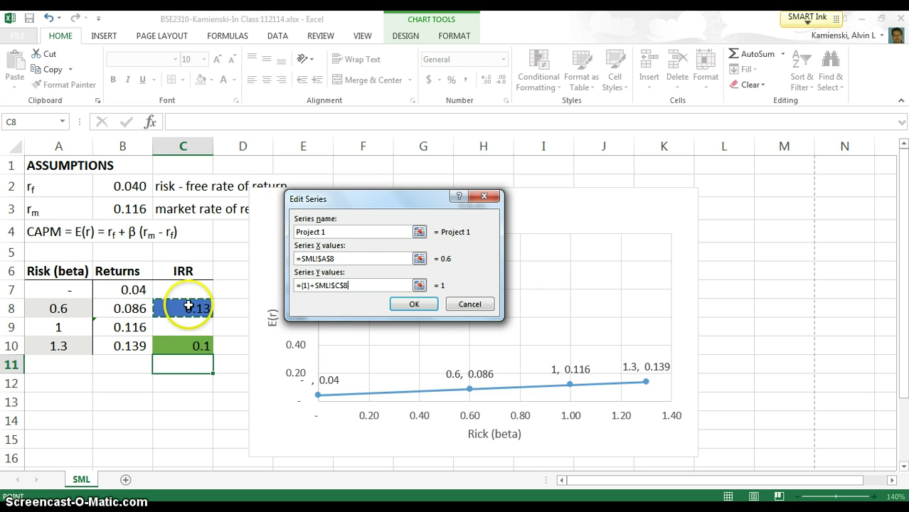
pyautogui.click(316, 285)
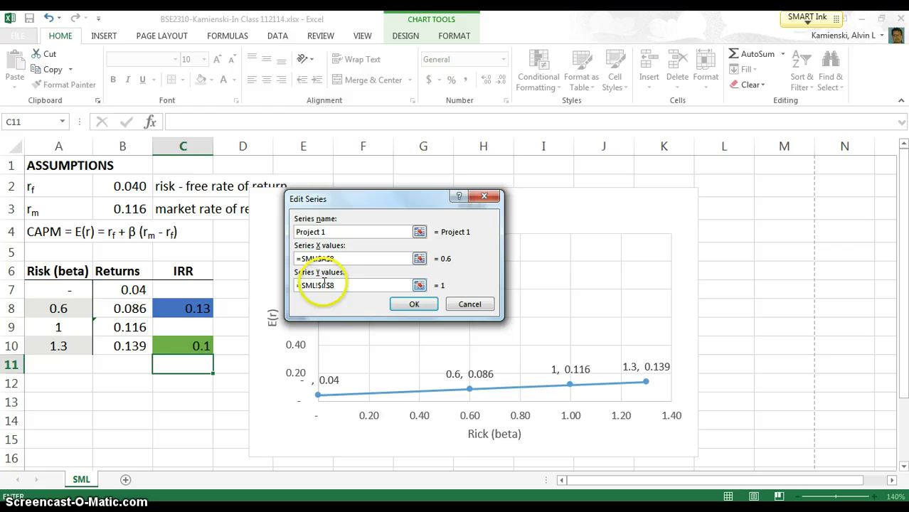
pyautogui.click(399, 302)
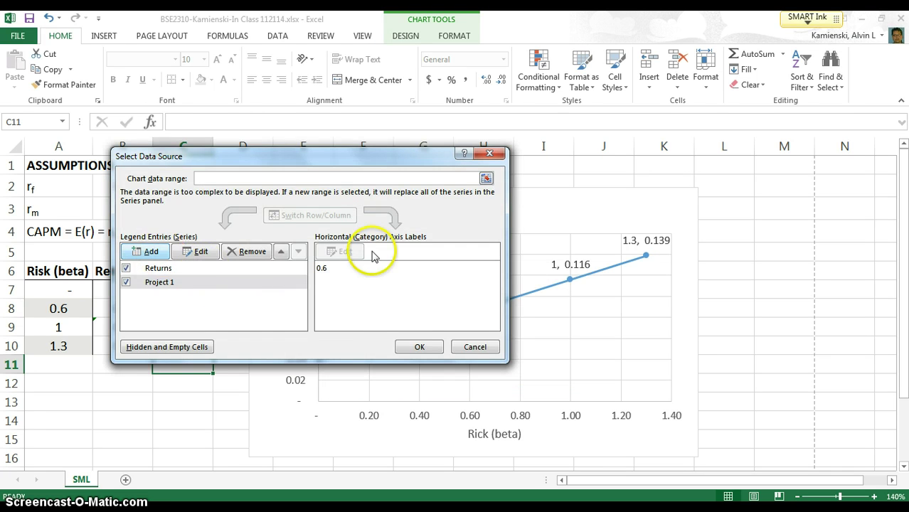
# - Add a chart series named "Project 2" with its X value from A10 and Y value from C10
pyautogui.hotkey('alt', 'a')
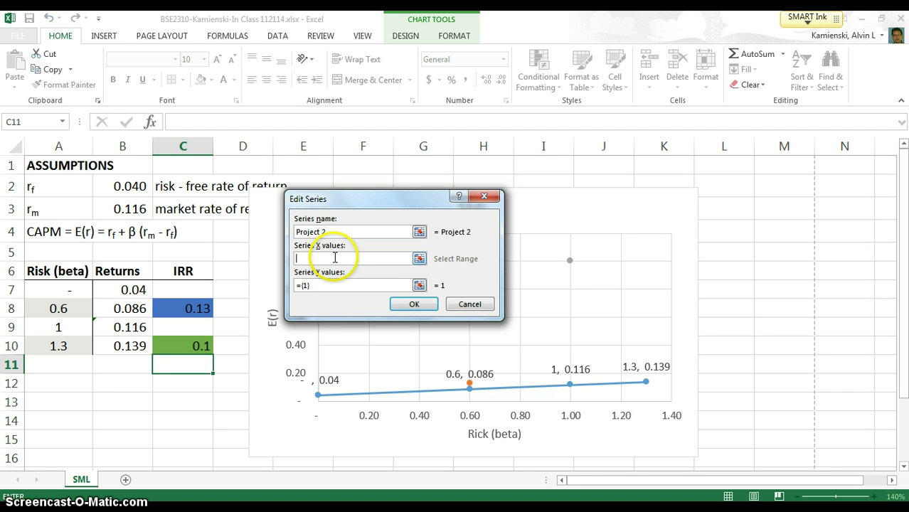
pyautogui.click(296, 284)
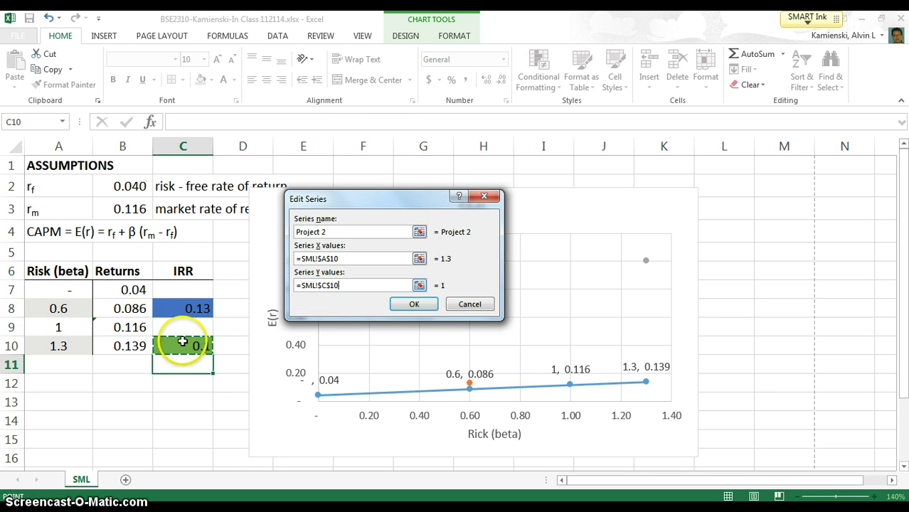
pyautogui.click(411, 305)
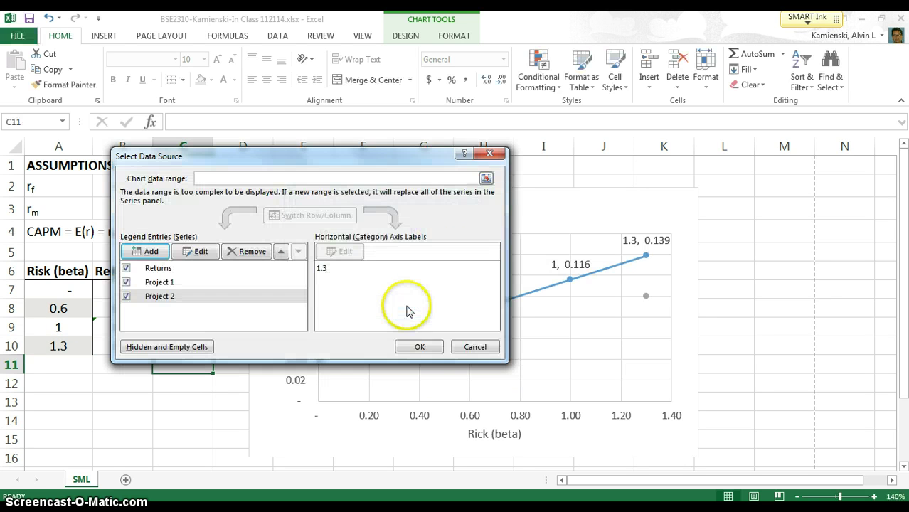
# - Apply the chart's data source changes and add a data label to the Project 1 point
pyautogui.click(406, 309)
pyautogui.click(420, 345)
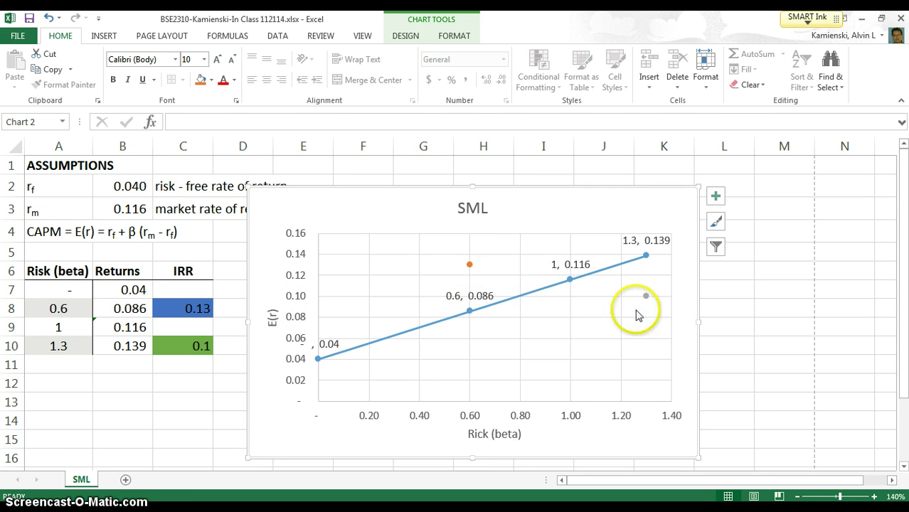
pyautogui.rightClick(469, 267)
pyautogui.click(508, 358)
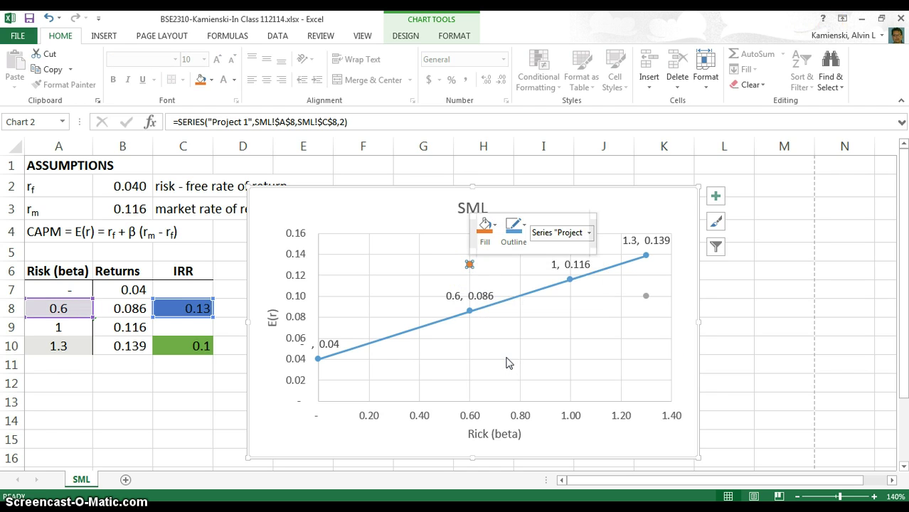
# - Set the Project 1 data label to show series name, X value and Y value, without leader lines
pyautogui.rightClick(470, 266)
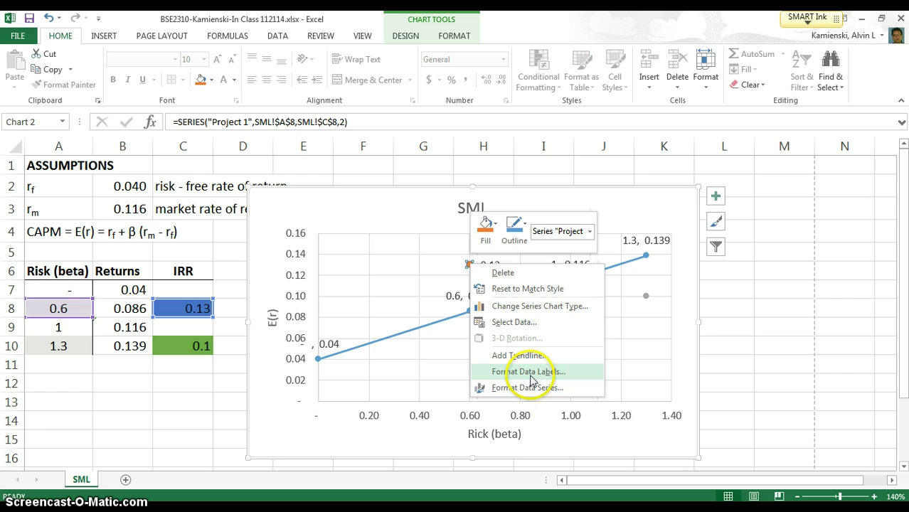
pyautogui.click(528, 371)
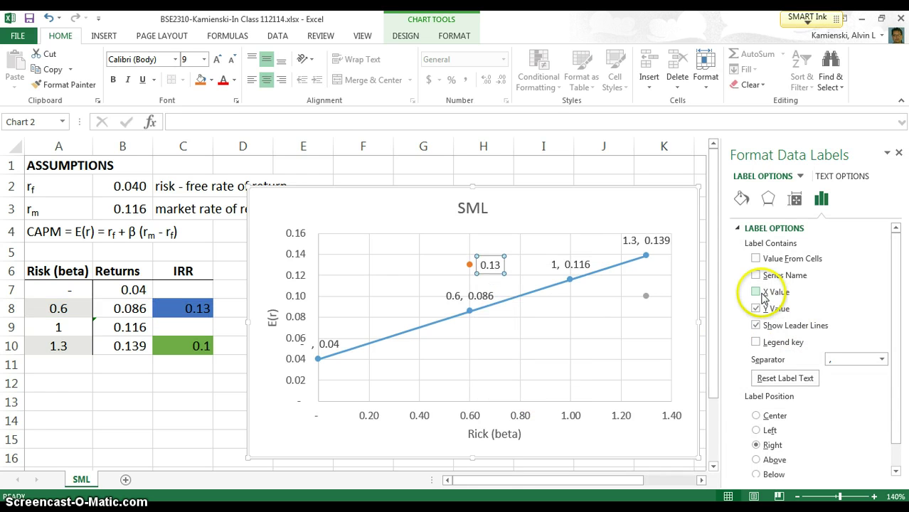
pyautogui.click(756, 326)
pyautogui.click(757, 277)
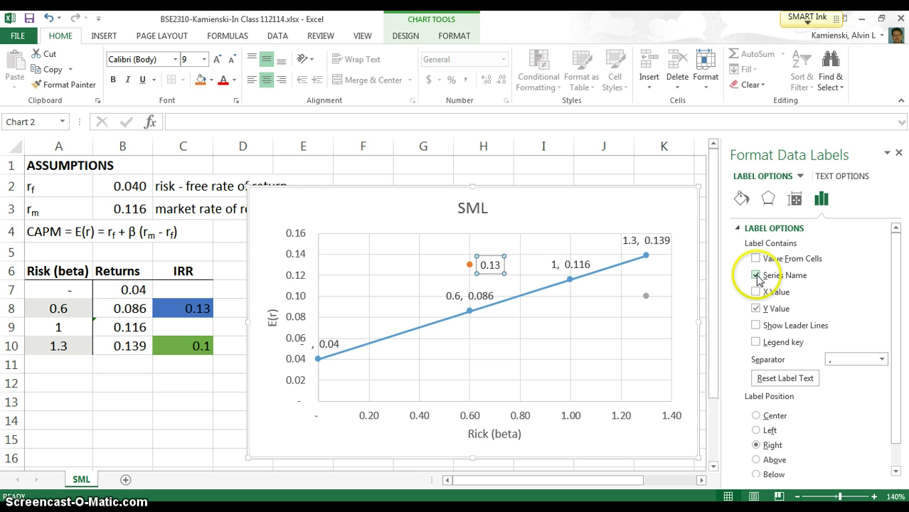
pyautogui.click(757, 293)
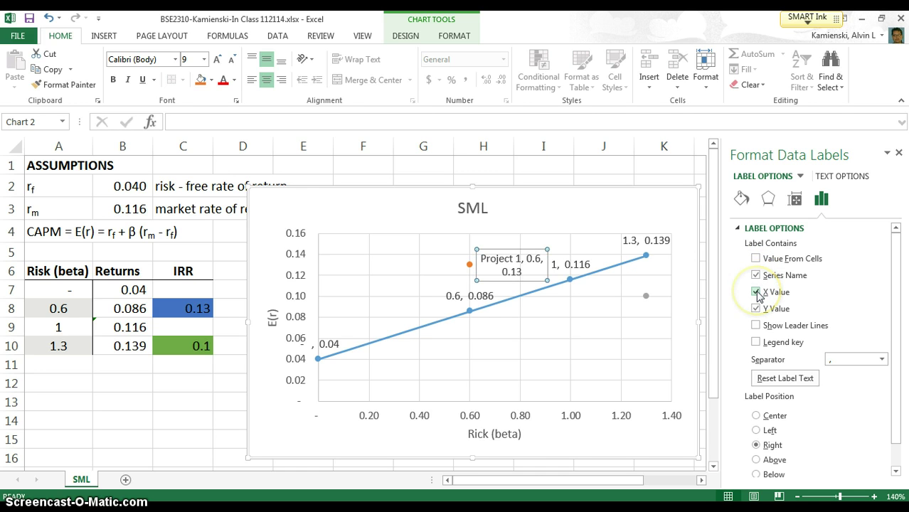
# - Fill the Project 1 marker with the theme blue to match cell C8
pyautogui.click(469, 265)
pyautogui.rightClick(469, 264)
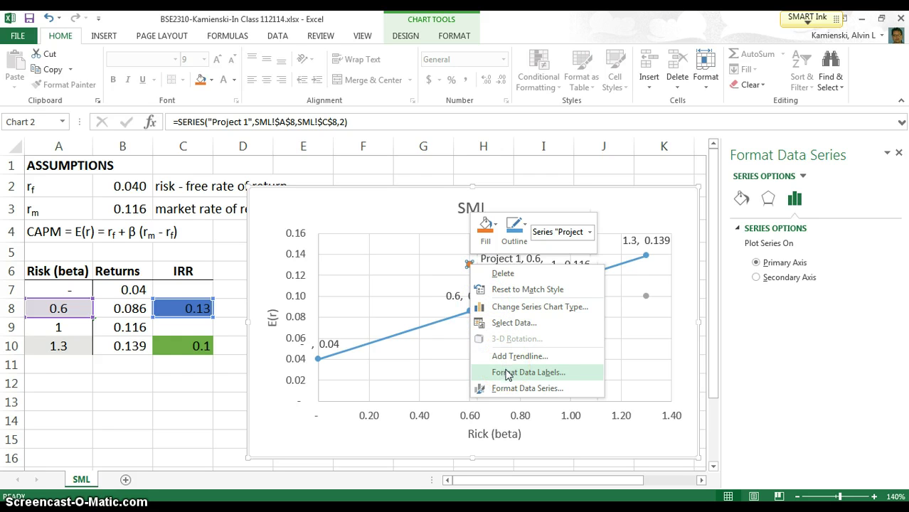
pyautogui.click(496, 234)
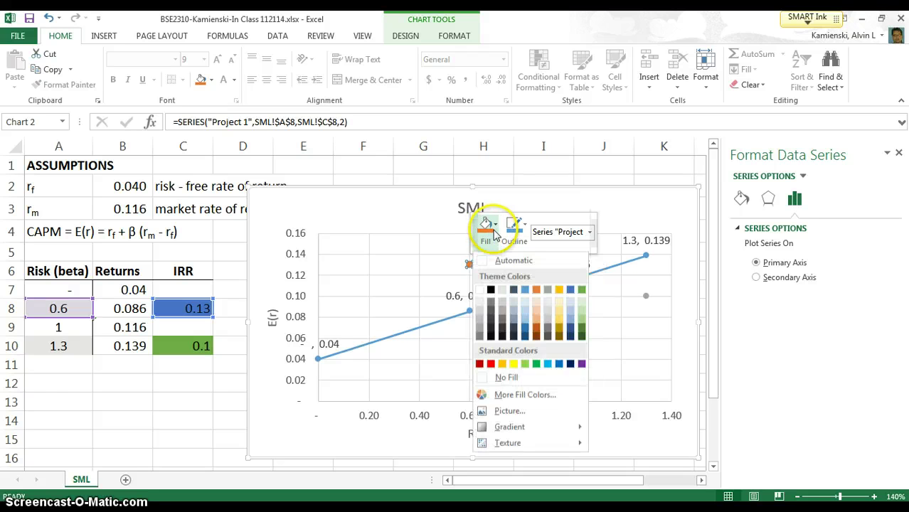
pyautogui.click(570, 292)
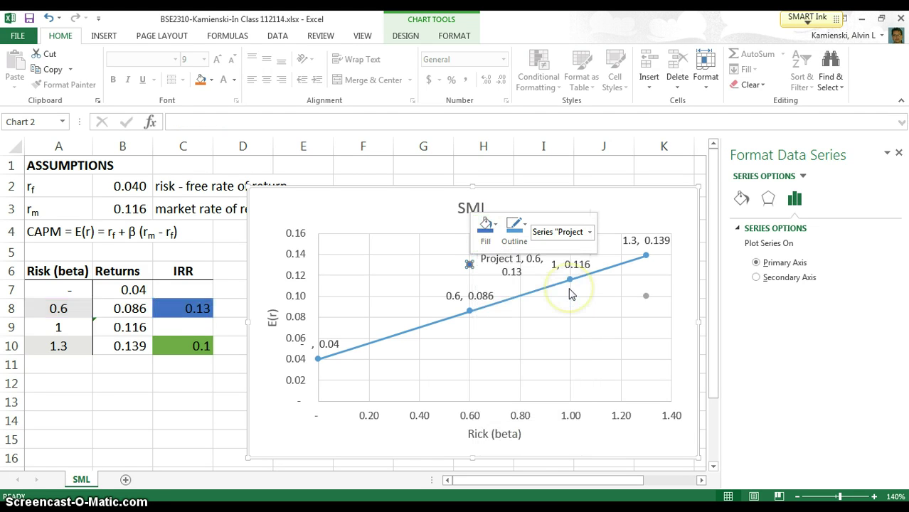
# - Add a data label to the Project 2 point showing series name, X value and Y value, without leader lines
pyautogui.click(646, 297)
pyautogui.rightClick(646, 296)
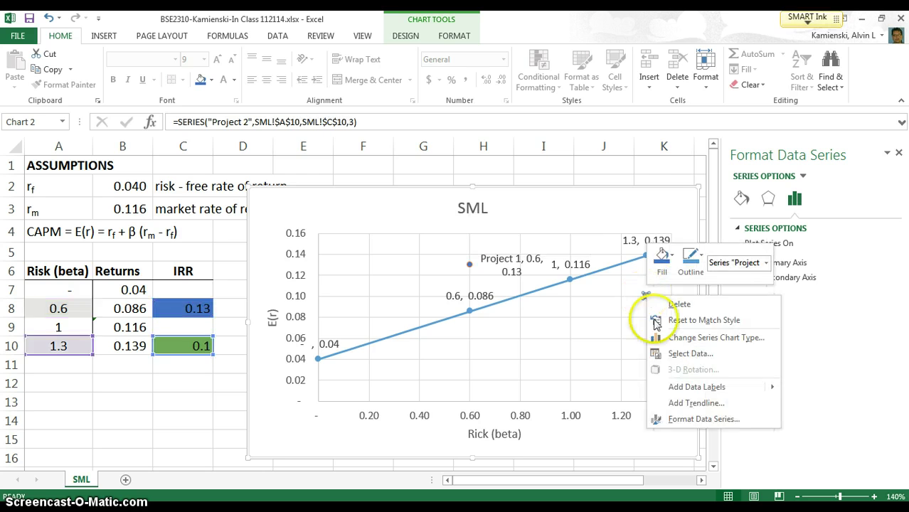
pyautogui.click(673, 388)
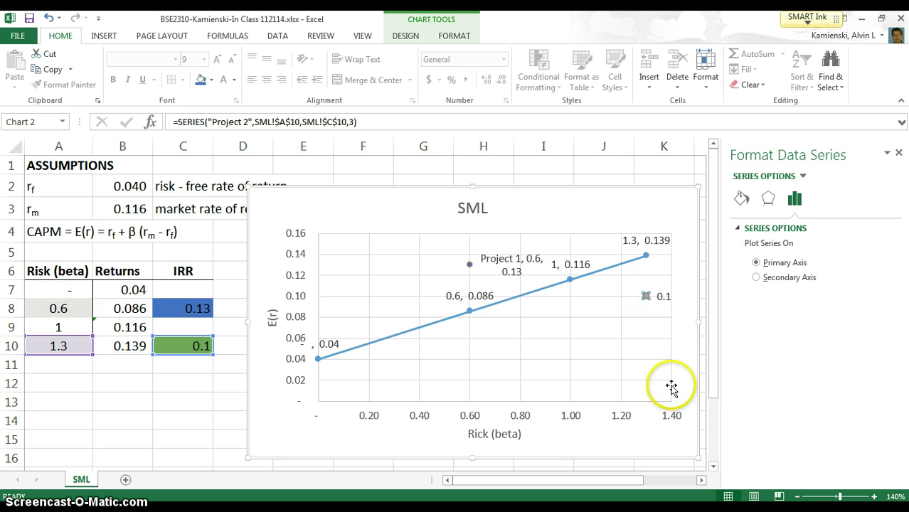
pyautogui.rightClick(646, 297)
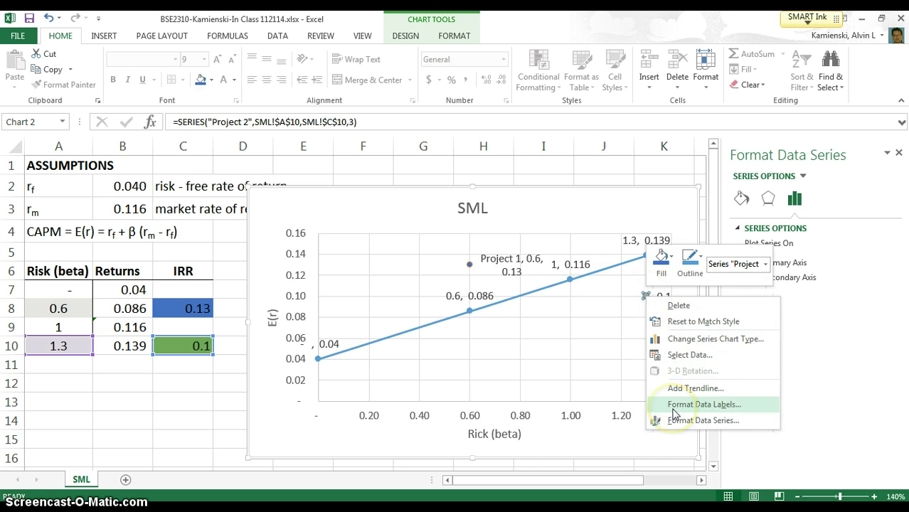
pyautogui.click(673, 406)
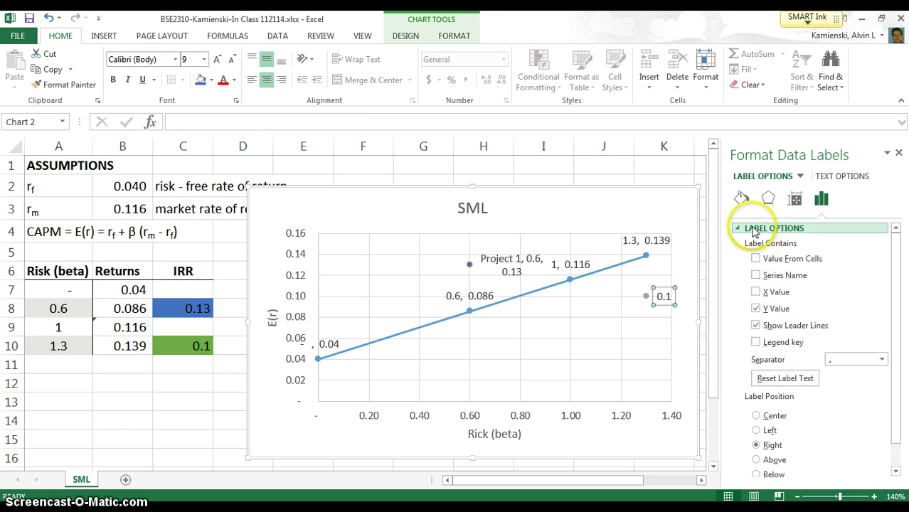
pyautogui.click(756, 276)
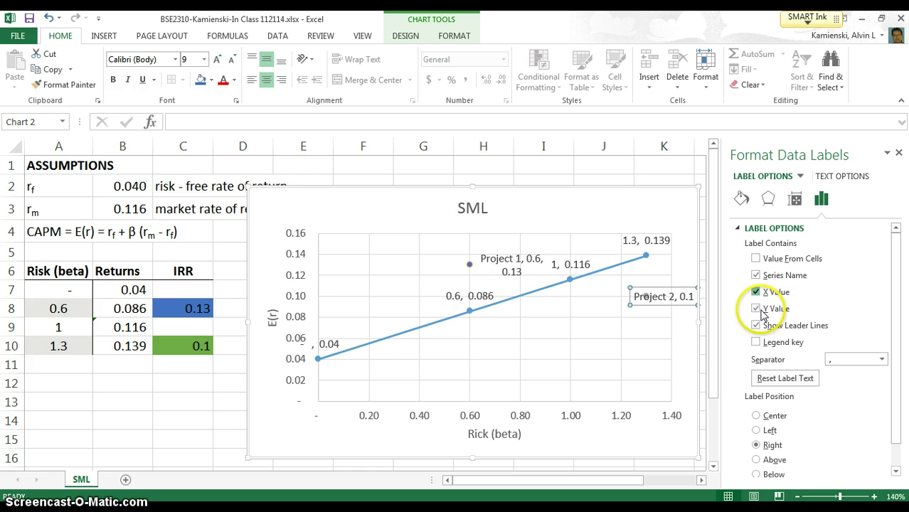
pyautogui.click(756, 292)
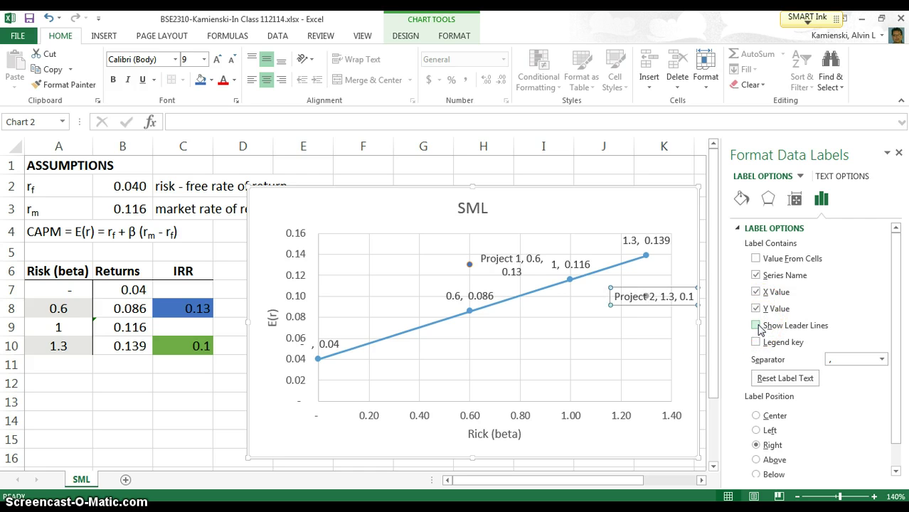
pyautogui.click(899, 155)
# - Move the Project 2 data label just below its point so it does not cover the marker
pyautogui.click(648, 345)
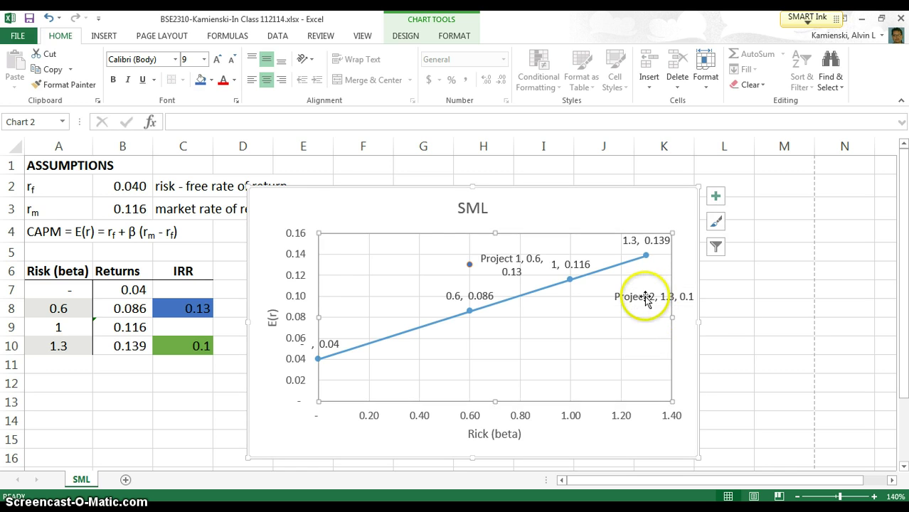
pyautogui.click(646, 299)
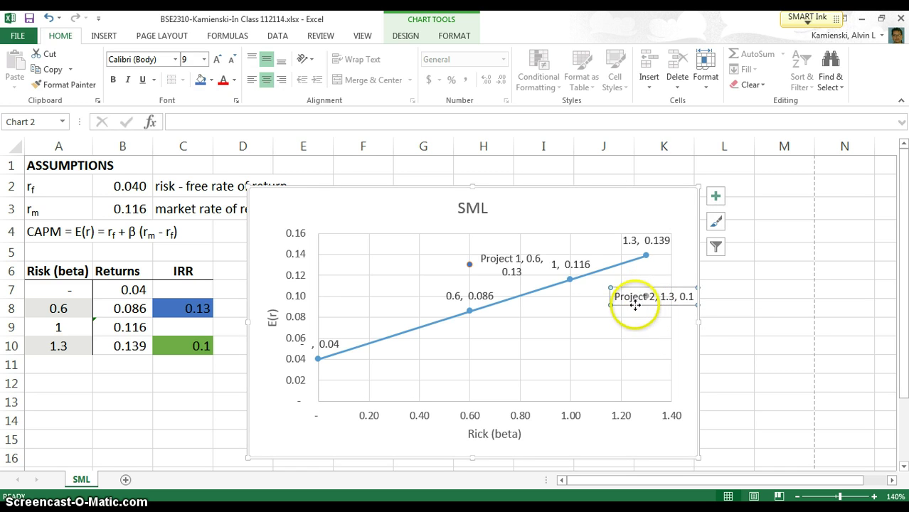
pyautogui.moveTo(635, 305); pyautogui.dragTo(619, 327)
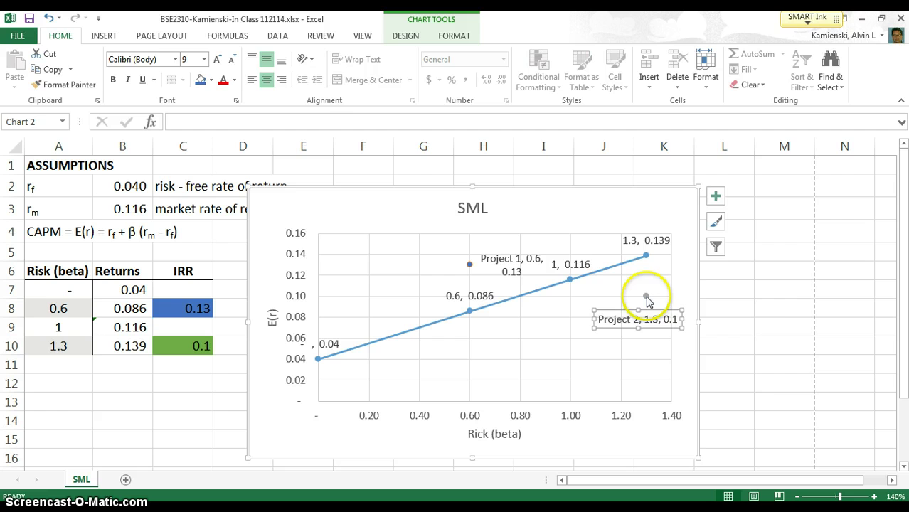
# - Fill the Project 2 marker with the theme green to match cell C10
pyautogui.click(646, 297)
pyautogui.rightClick(648, 302)
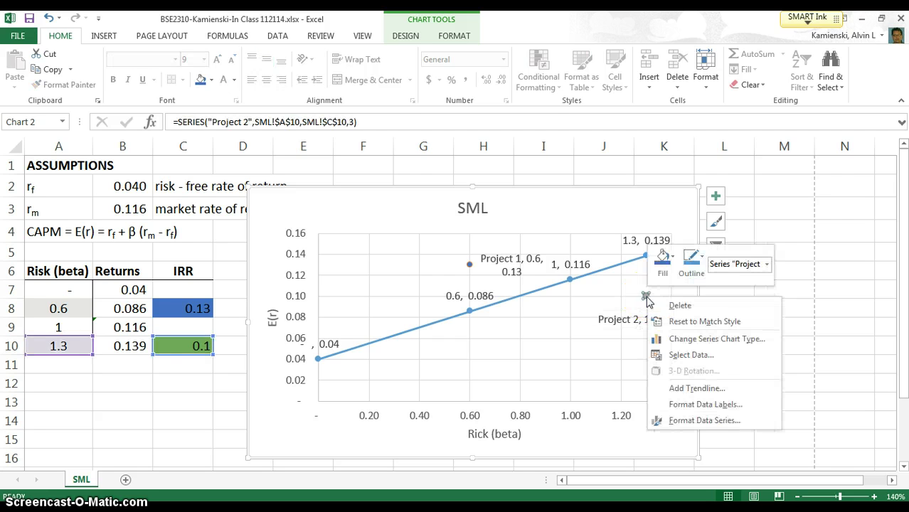
pyautogui.click(664, 259)
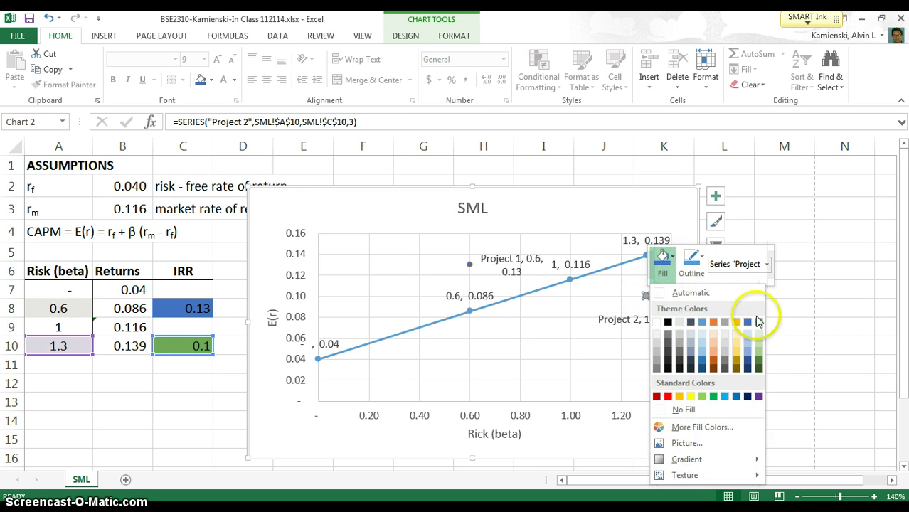
pyautogui.click(760, 325)
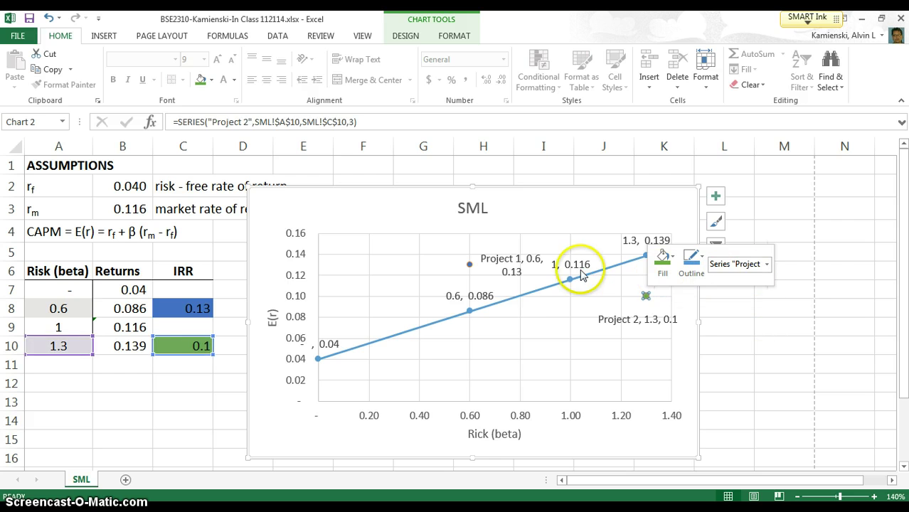
# - Change the outline colour of the Returns series line to the standard Orange
pyautogui.click(555, 284)
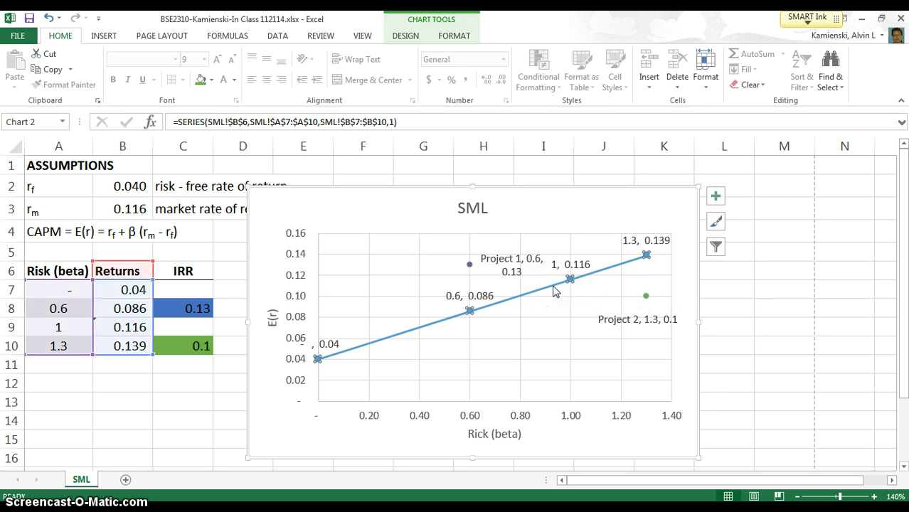
pyautogui.rightClick(554, 288)
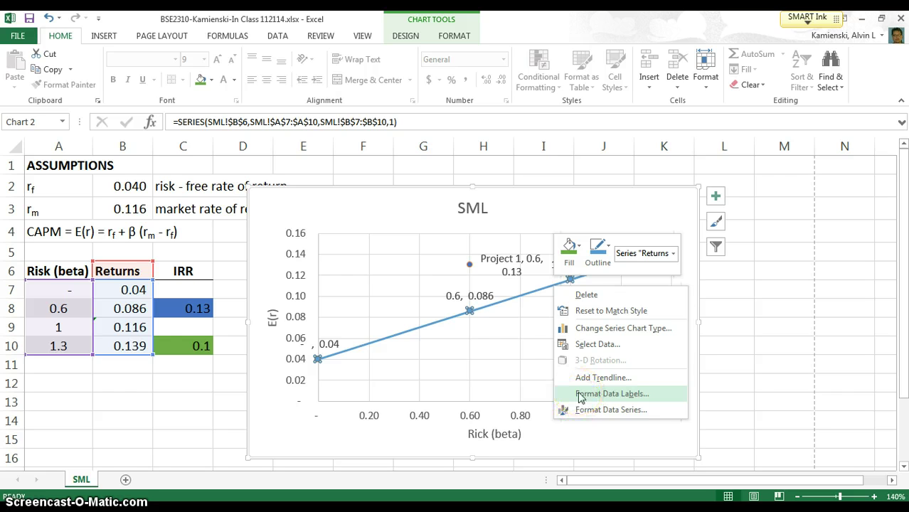
pyautogui.click(609, 254)
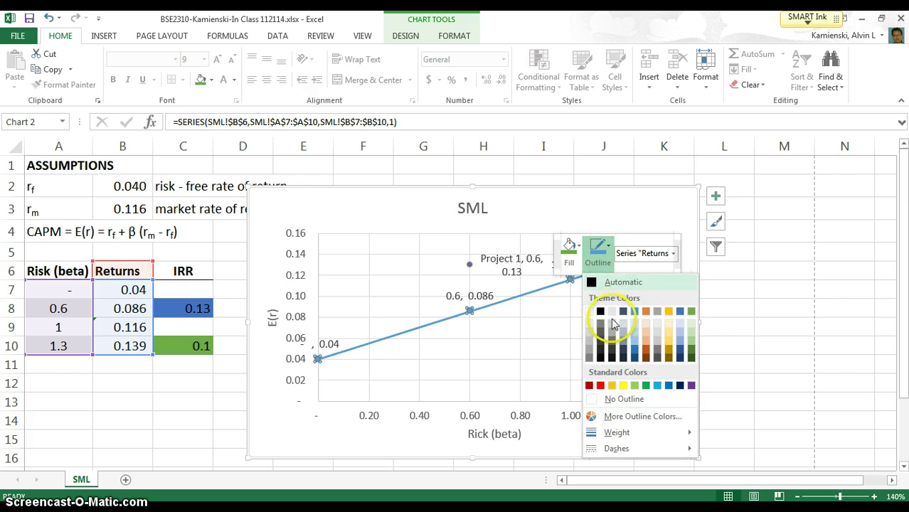
pyautogui.click(610, 386)
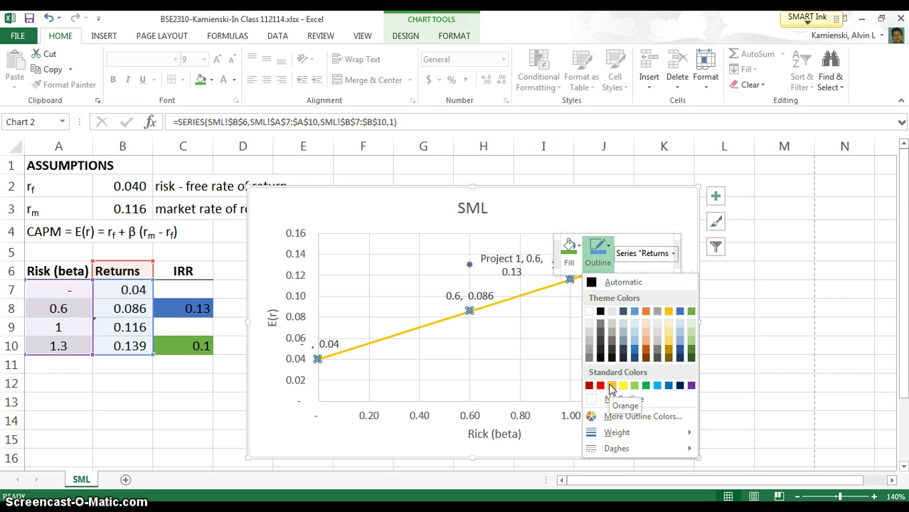
pyautogui.click(611, 386)
pyautogui.click(625, 208)
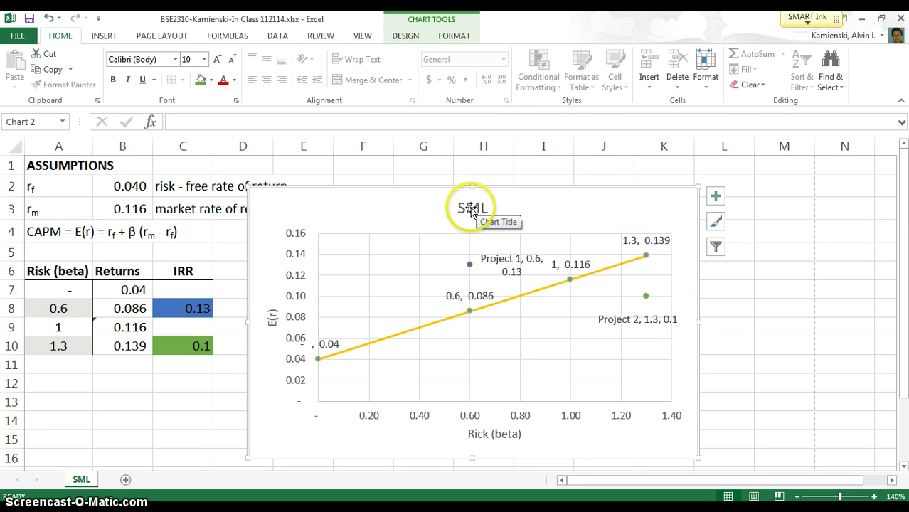
# - Correct the misspelled word in the horizontal axis title to "Risk"
pyautogui.doubleClick(483, 433)
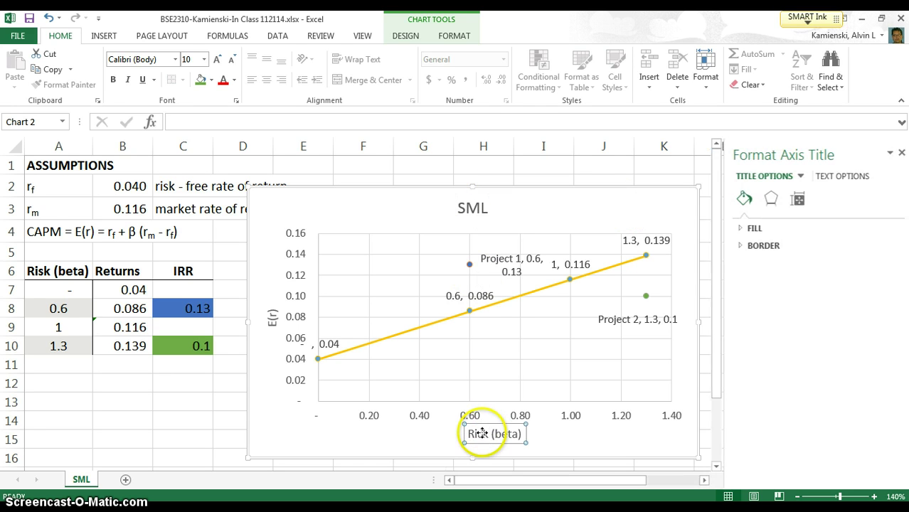
pyautogui.doubleClick(483, 433)
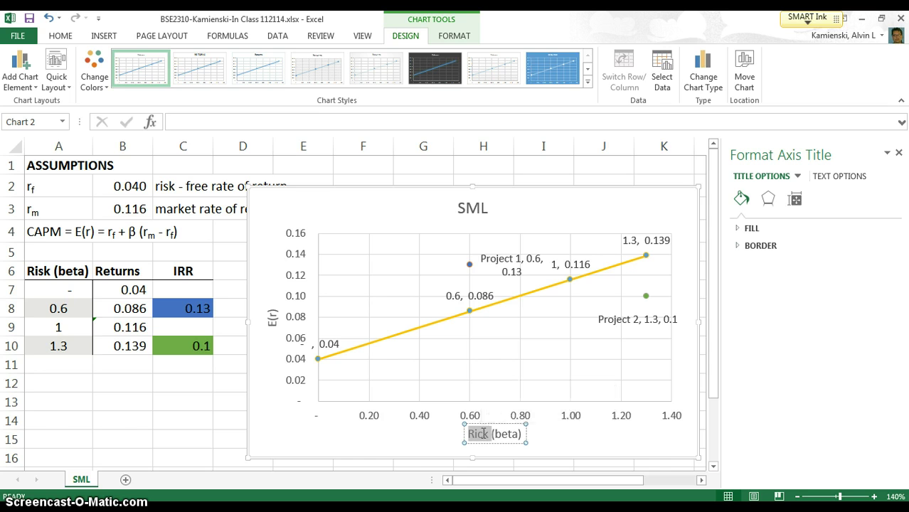
pyautogui.write('Risk')
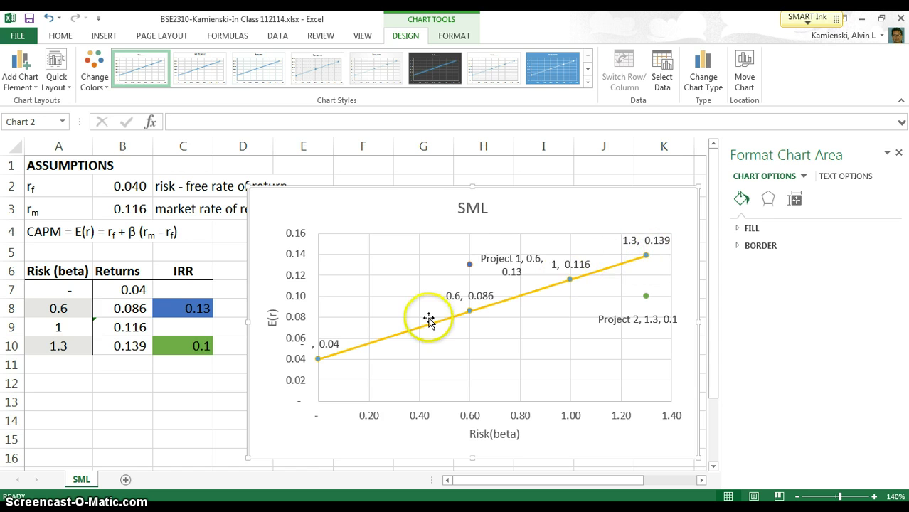
# - Move the chart down and slightly left so it clears the assumption descriptions in rows 2 and 3
pyautogui.moveTo(474, 268)
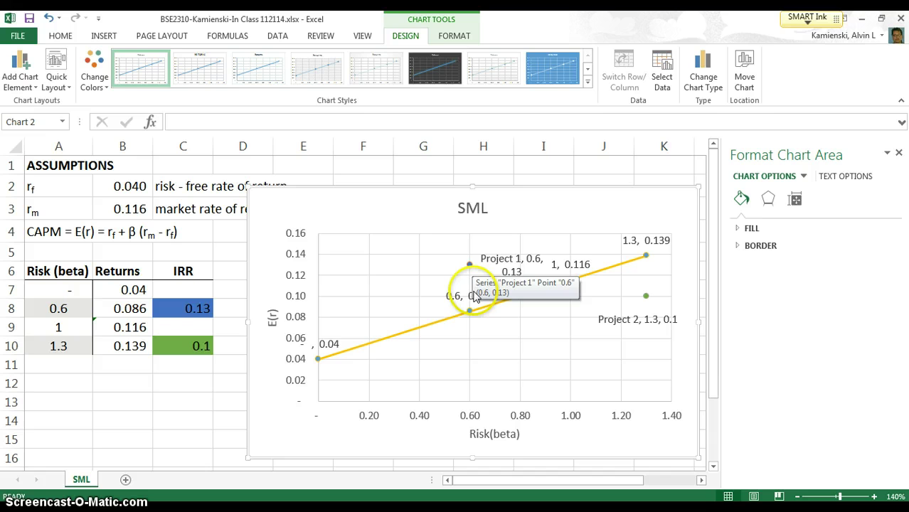
pyautogui.moveTo(469, 313)
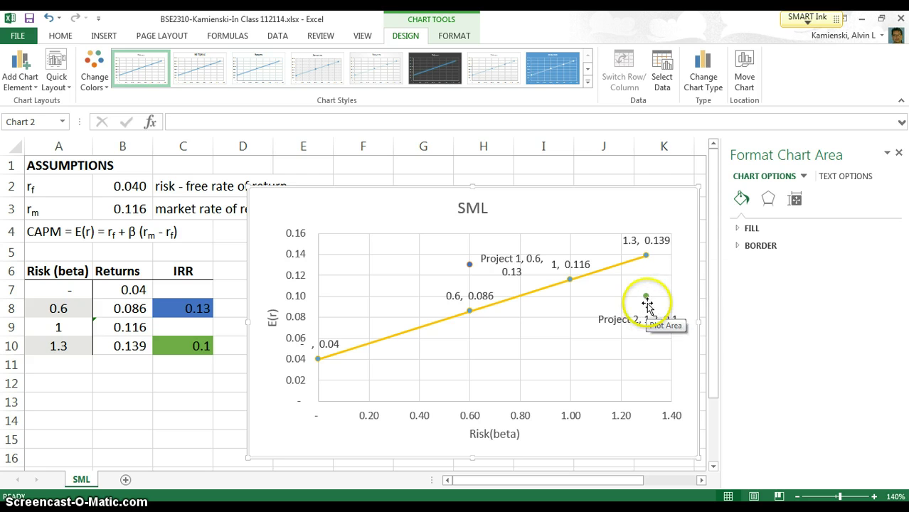
pyautogui.moveTo(648, 257)
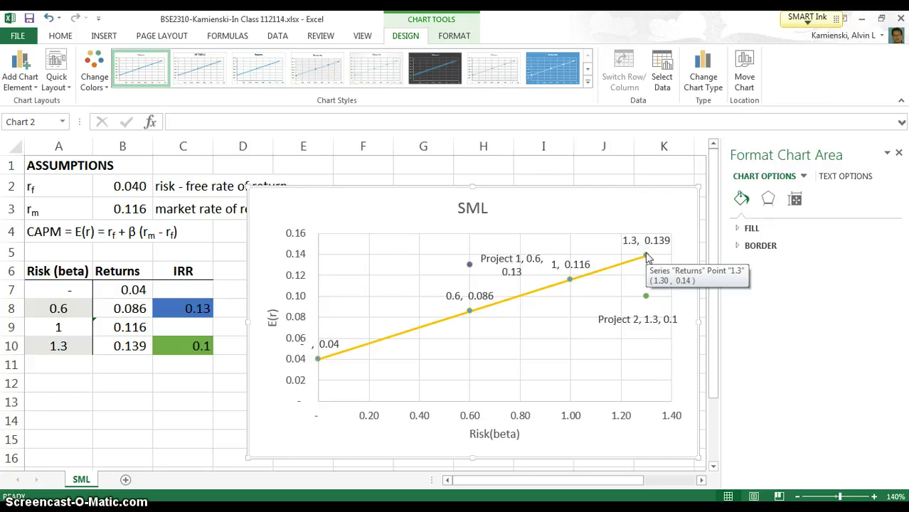
pyautogui.moveTo(562, 187); pyautogui.dragTo(554, 219)
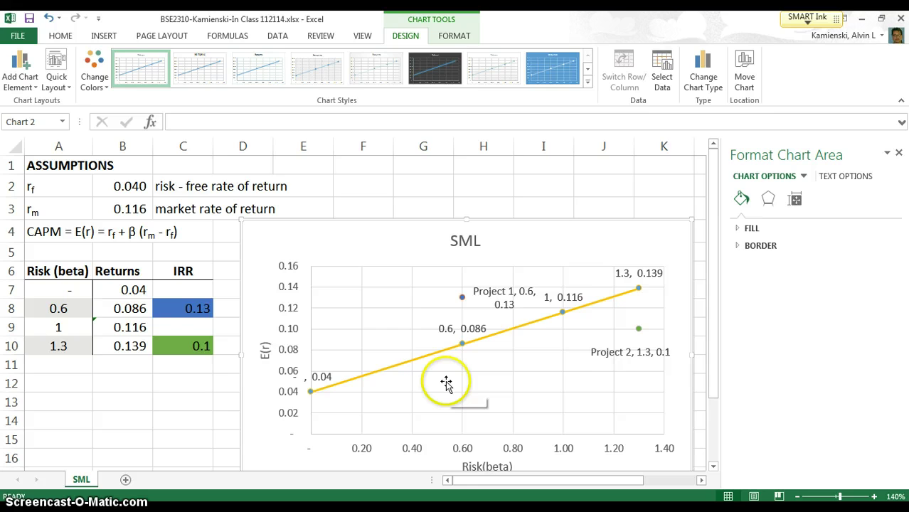
# - Preview the printout of the selected chart, and preview the whole SML sheet with cell B13 selected instead
pyautogui.hotkey('ctrl', 'p')
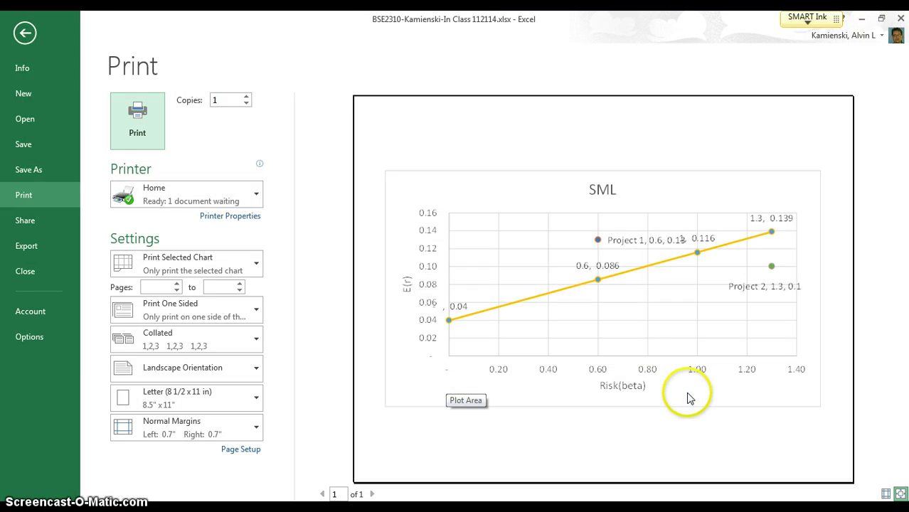
pyautogui.press('Escape')
pyautogui.click(121, 394)
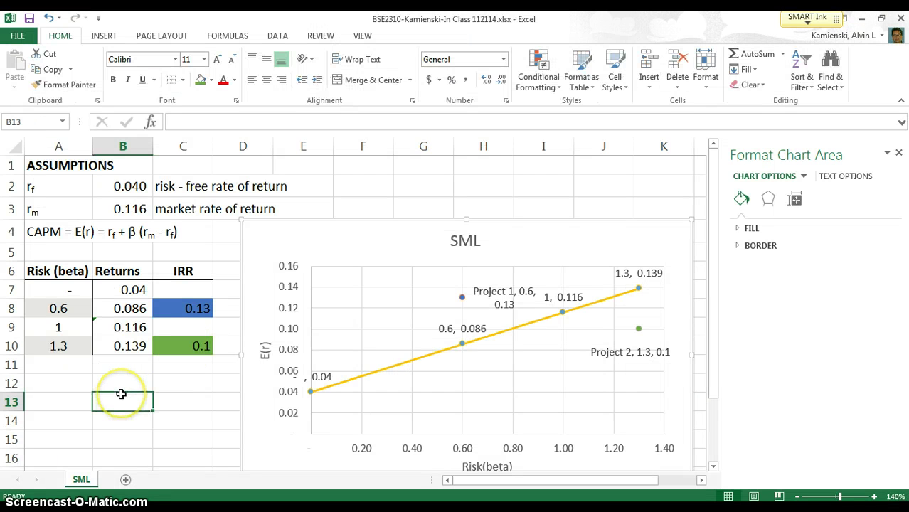
pyautogui.hotkey('ctrl', 'p')
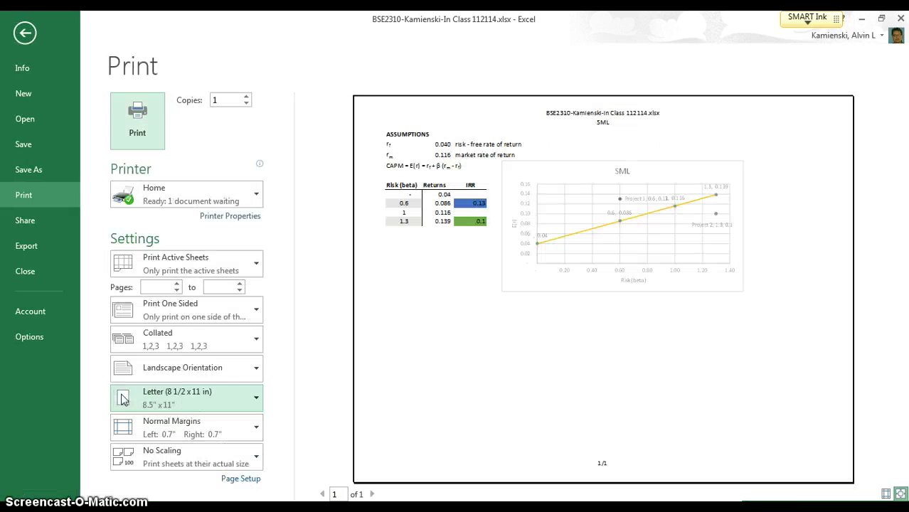